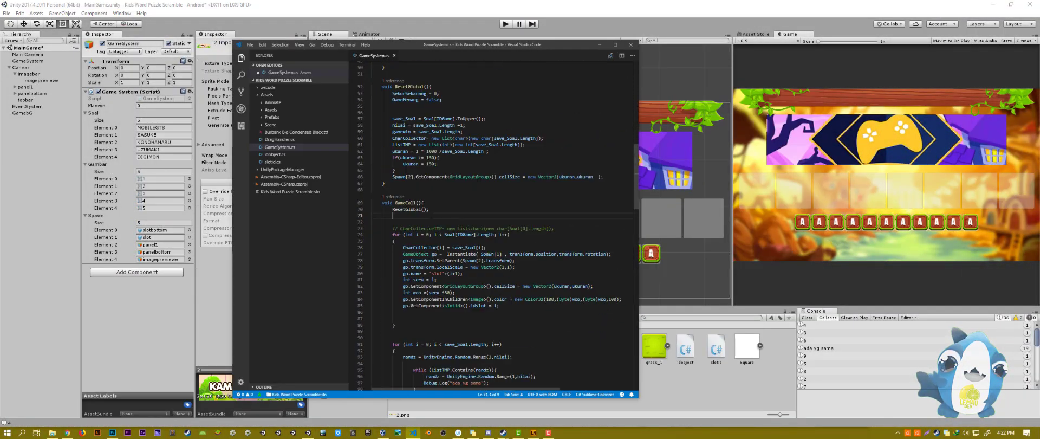
# Add a Spawn[4] line after line 71 of GameSystem.cs to assign each level's picture
pyautogui.press('Return')
pyautogui.write('Spawn[4')
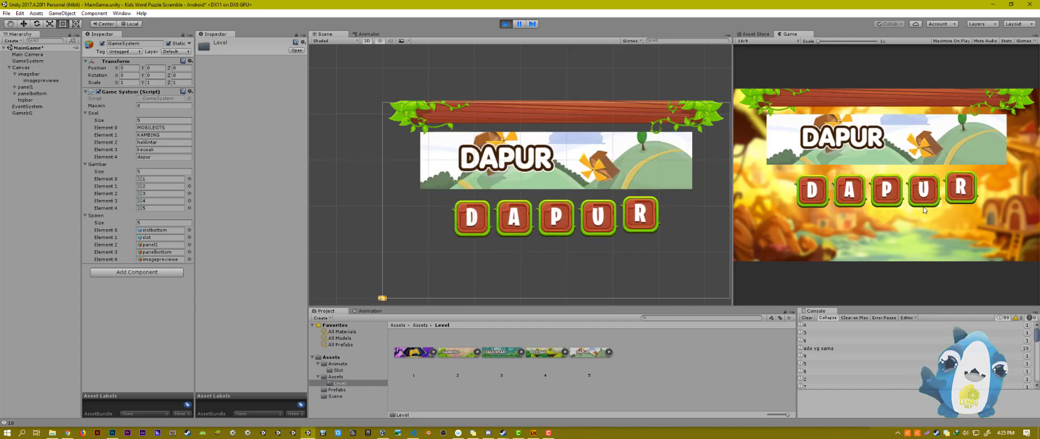
# Stop the test run and browse to the casual-cute-game-ui-asset png folder for a button image
pyautogui.click(504, 24)
pyautogui.click(52, 432)
pyautogui.doubleClick(271, 172)
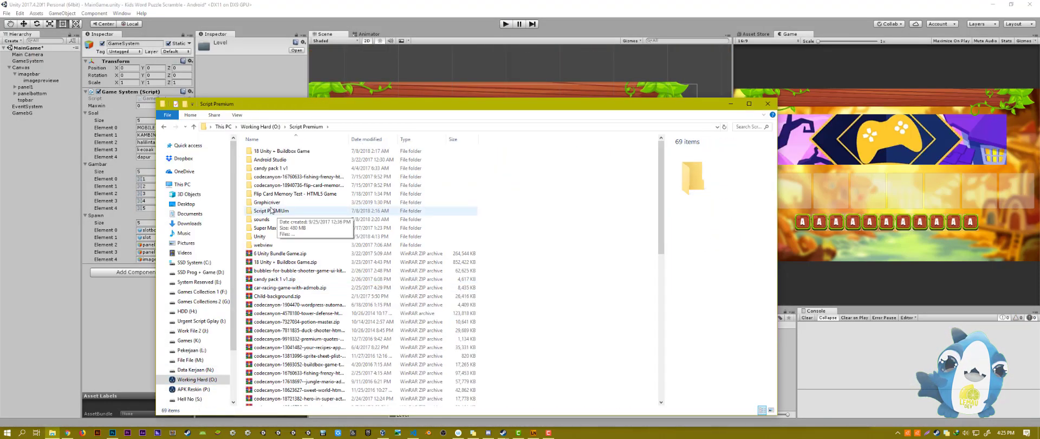
pyautogui.doubleClick(261, 150)
pyautogui.click(164, 126)
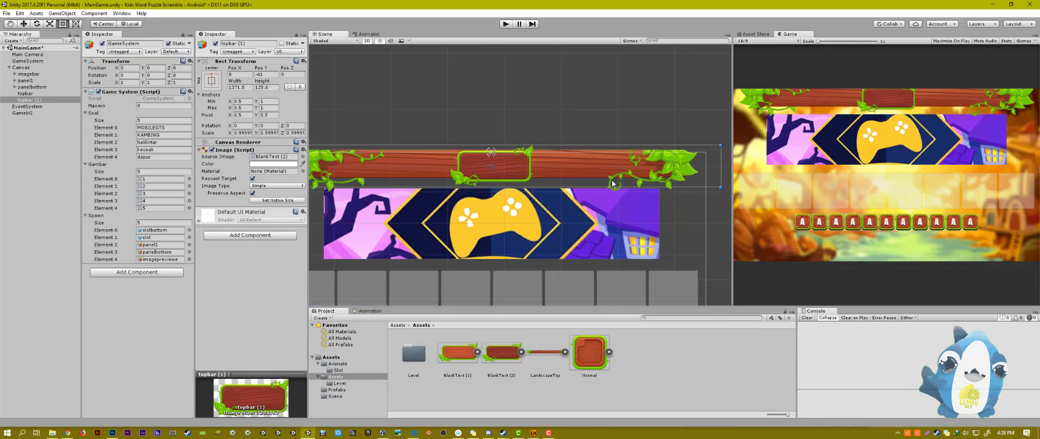
# Enlarge the topbar (1) element slightly and reopen the casual cute UI pack folder
pyautogui.moveTo(530, 154); pyautogui.dragTo(531, 152)
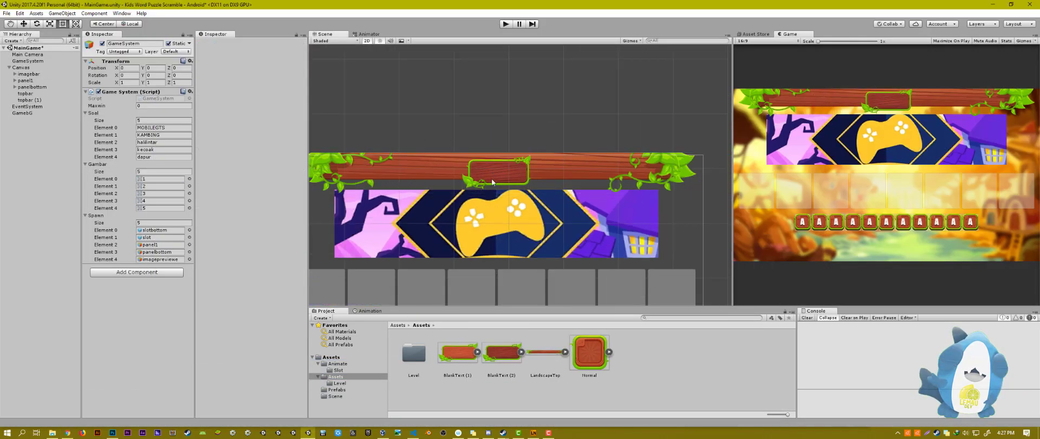
pyautogui.scroll(2, 542, 157)
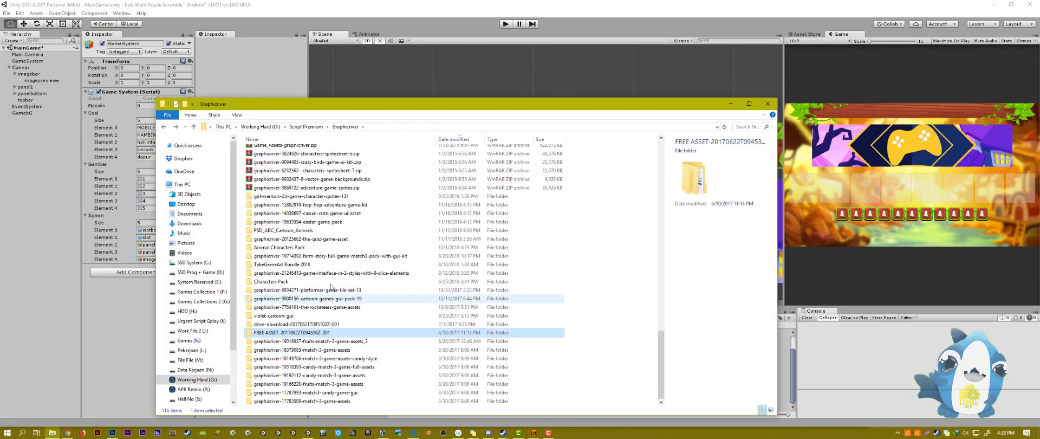
pyautogui.doubleClick(332, 299)
# Place three 'LEVEL CLEAR 1/10' score boxes across the Unity top bar
pyautogui.scroll(-3, 406, 271)
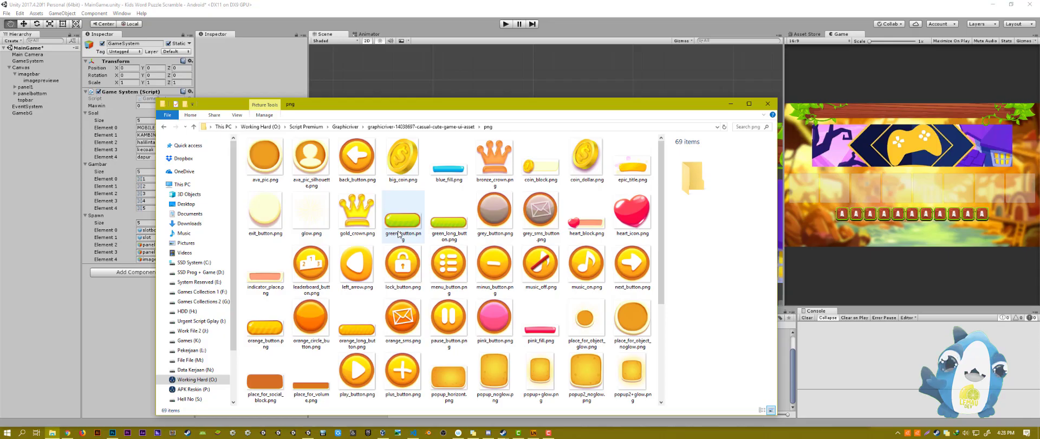
pyautogui.scroll(3, 406, 271)
pyautogui.doubleClick(450, 325)
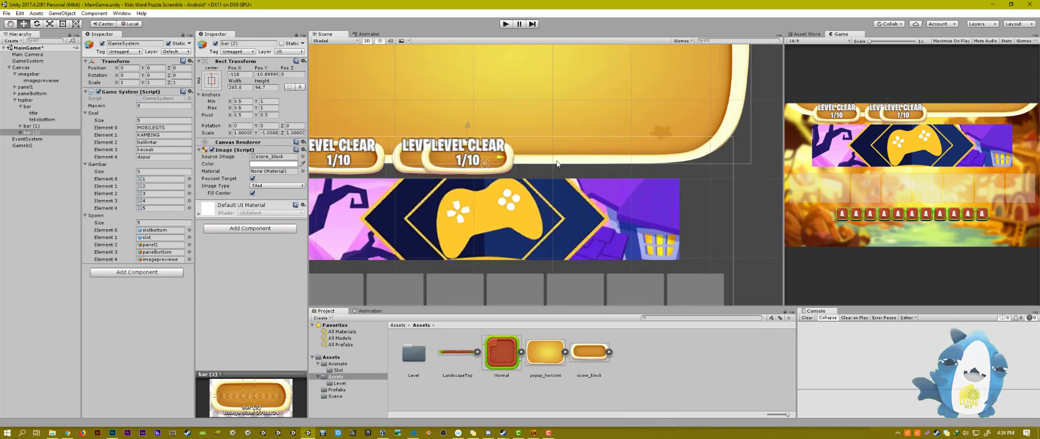
# Open menu_button.png from the image folder in Photoshop
pyautogui.hotkey('alt', 'Tab')
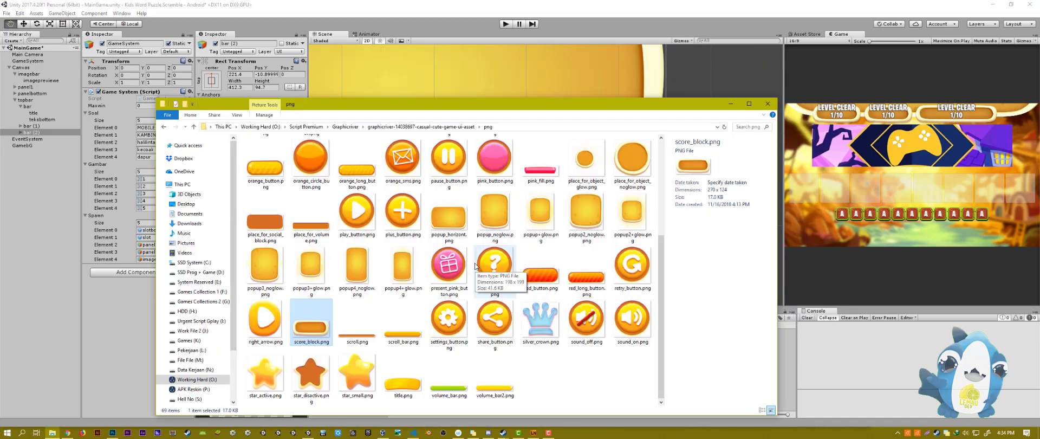
pyautogui.scroll(3, 374, 264)
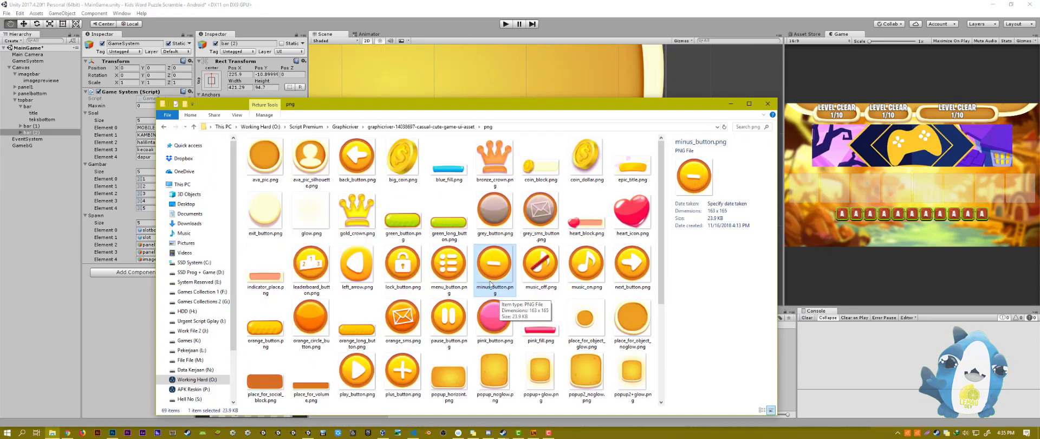
pyautogui.doubleClick(490, 295)
pyautogui.hotkey('alt', 'Tab')
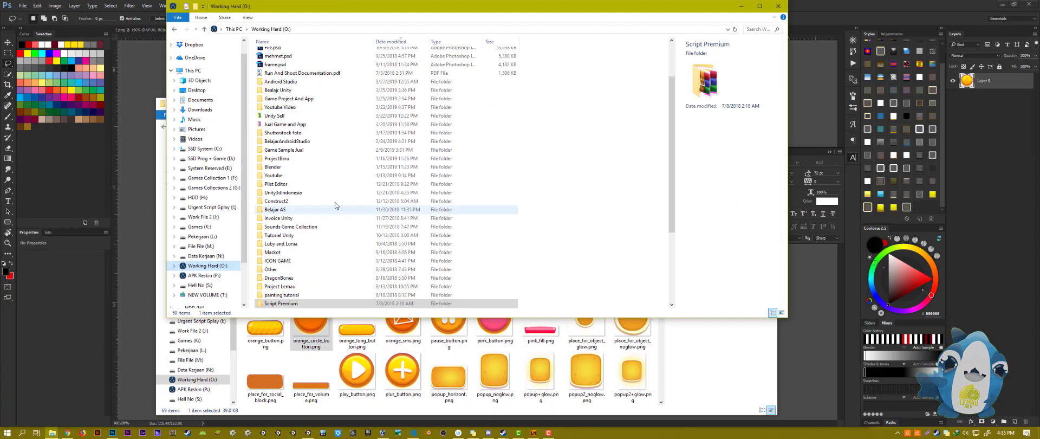
# Add the 001-home.png icon to the orange button as a white home icon with drop shadow
pyautogui.moveTo(360, 58); pyautogui.dragTo(507, 206)
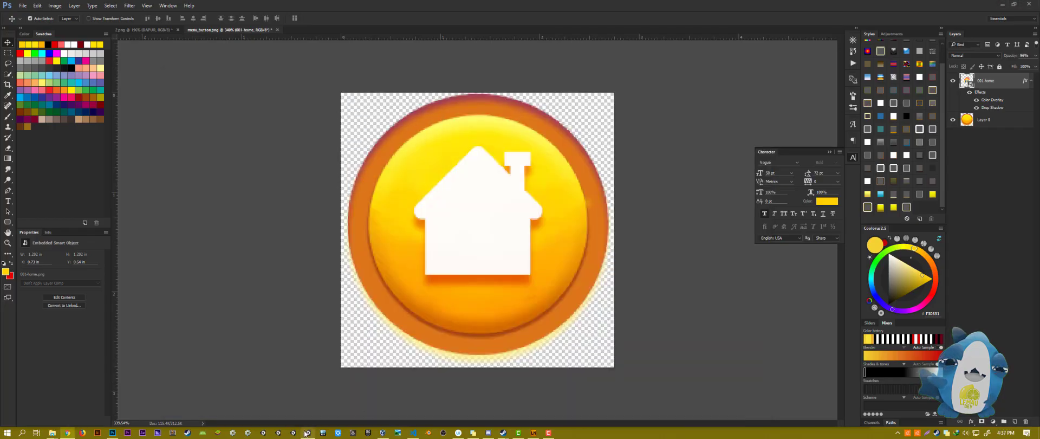
pyautogui.click(306, 433)
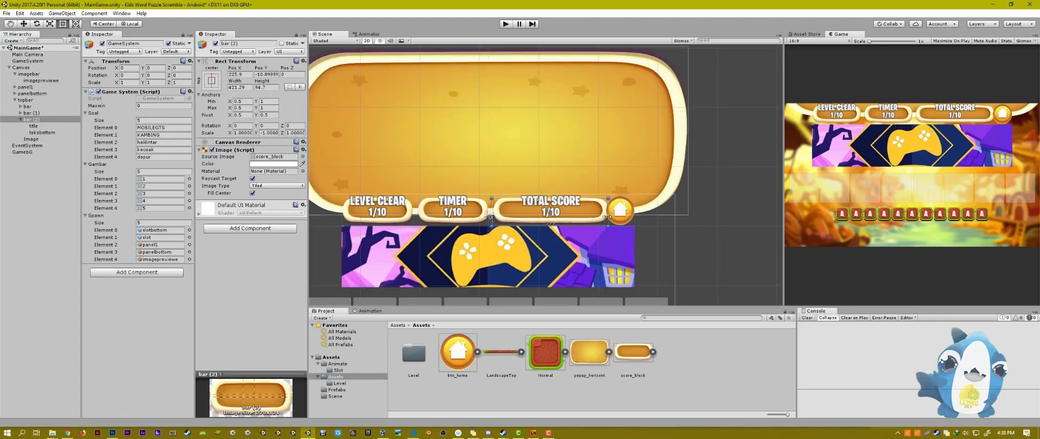
# Create a Data C# script declaring public static int Timer
pyautogui.click(636, 106)
pyautogui.scroll(5, 637, 106)
pyautogui.scroll(-6, 636, 106)
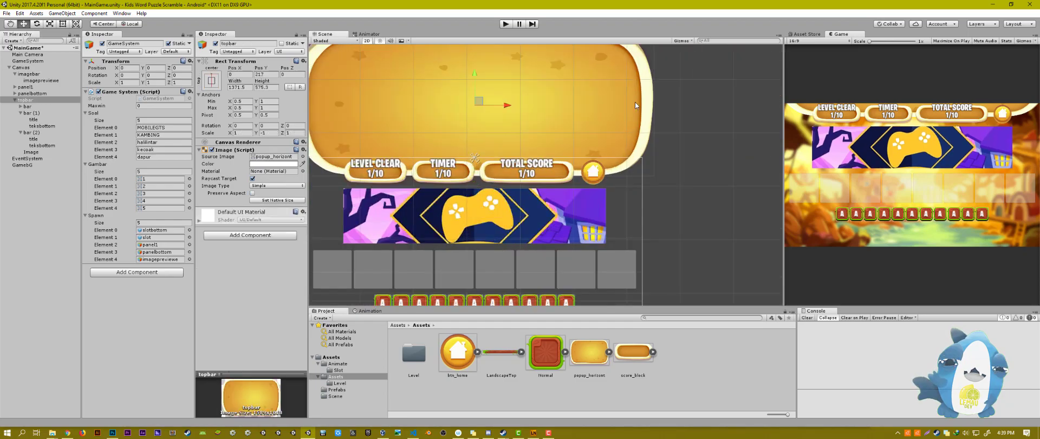
pyautogui.scroll(-2, 637, 105)
pyautogui.click(332, 288)
pyautogui.scroll(4, 332, 288)
pyautogui.scroll(2, 500, 206)
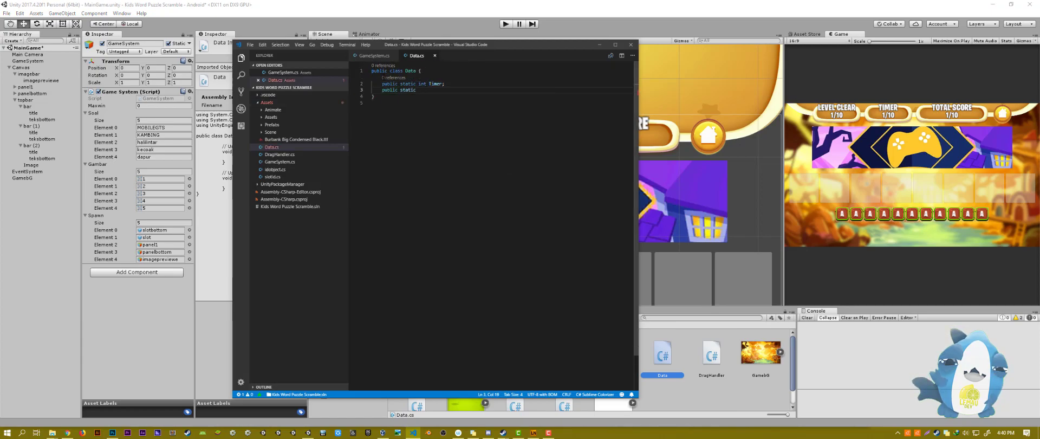
# Add Data.Timer = 60 after the GameMenang reset in GameSystem.cs's ResetGlobal
pyautogui.hotkey('ctrl', 'Tab')
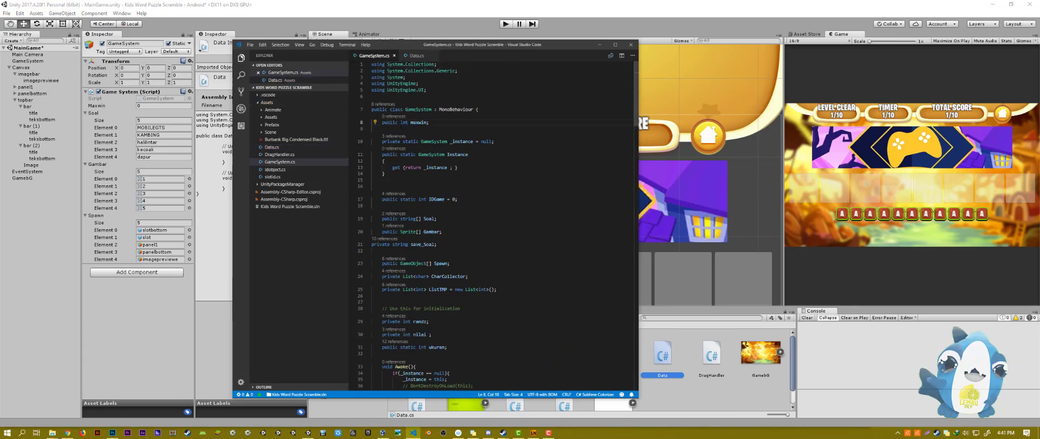
pyautogui.scroll(5, 471, 197)
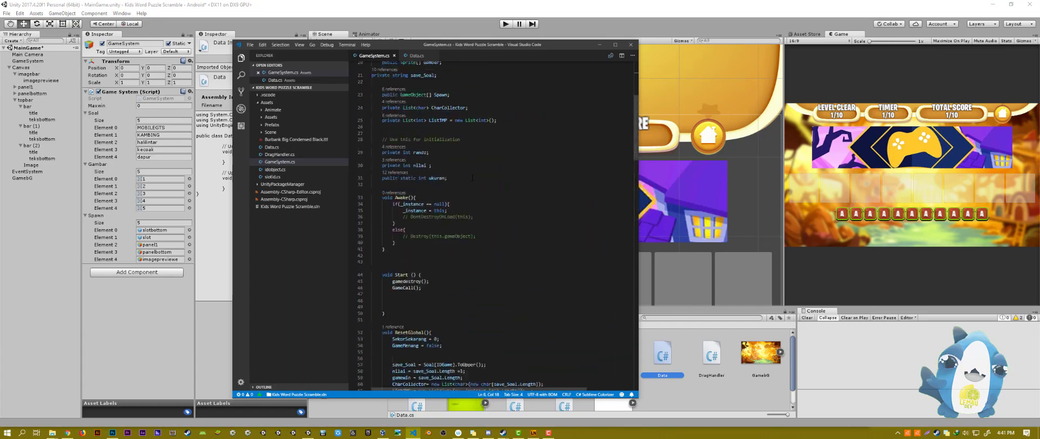
pyautogui.click(466, 256)
pyautogui.write('ti')
# Begin a new Data statement inside Start and review the surrounding code
pyautogui.scroll(-2, 466, 249)
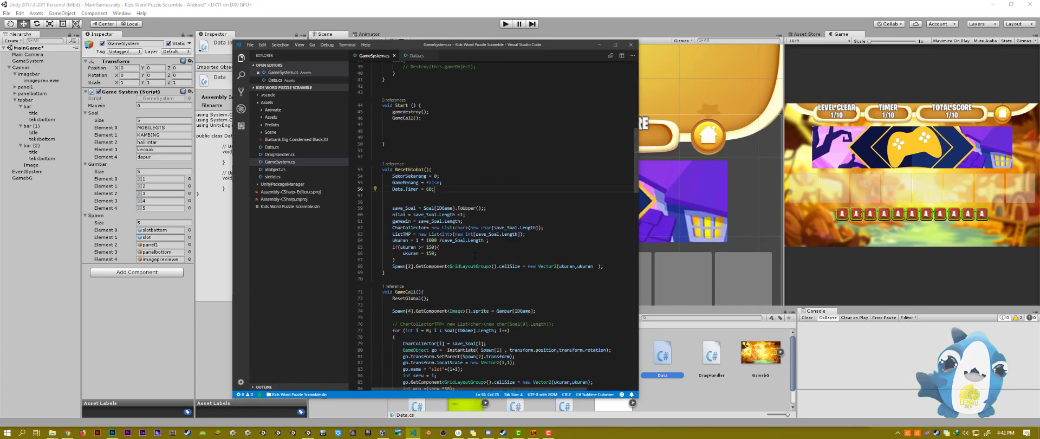
pyautogui.click(430, 123)
pyautogui.press('Return')
pyautogui.write('Data')
pyautogui.scroll(-13, 429, 123)
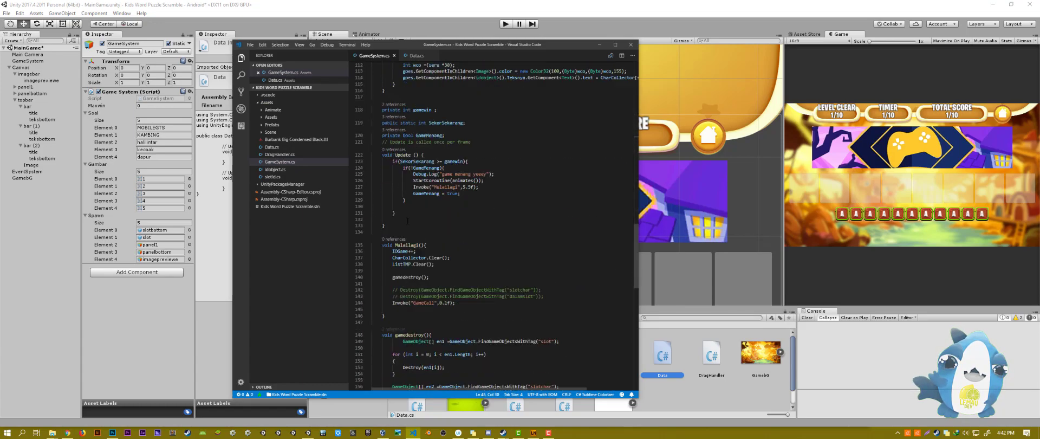
pyautogui.scroll(-13, 400, 213)
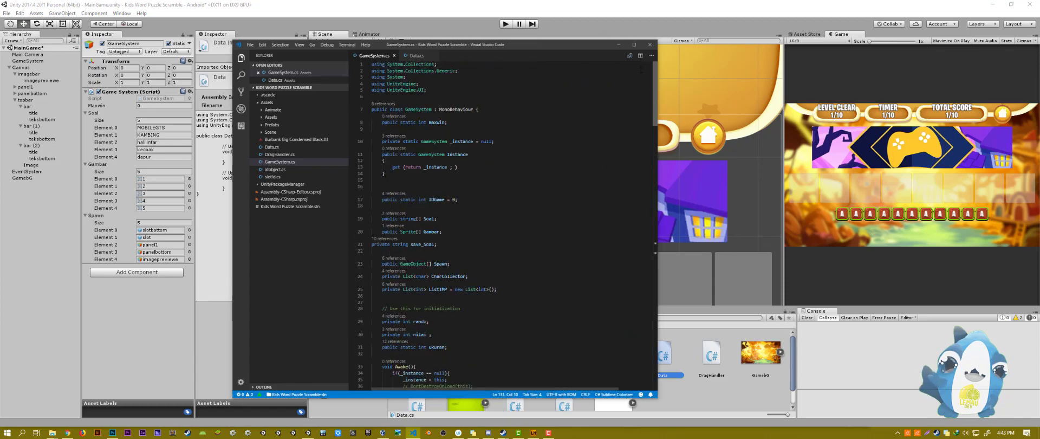
pyautogui.scroll(5, 504, 205)
pyautogui.scroll(5, 504, 204)
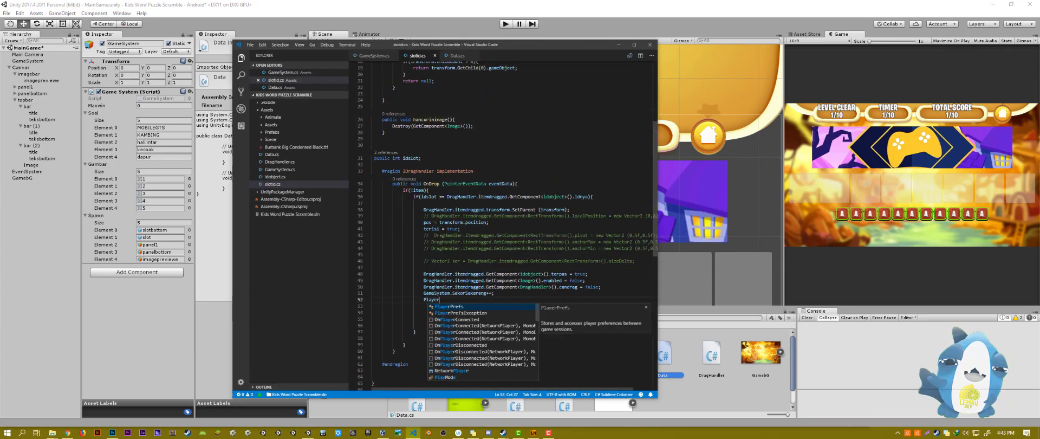
# In OnDrop, store the current score in skorsekarang and begin a PlayerPrefs save line
pyautogui.press('BackSpace')
pyautogui.press('BackSpace')
pyautogui.press('BackSpace')
pyautogui.write('int skorsekarang = Data.slo')
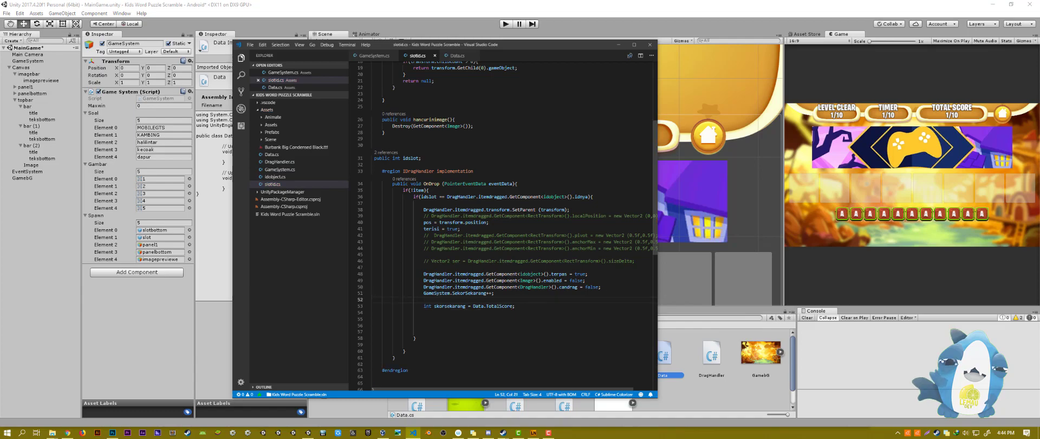
pyautogui.press('Down')
pyautogui.press('End')
pyautogui.press('Return')
pyautogui.write('PlayerPrefs.')
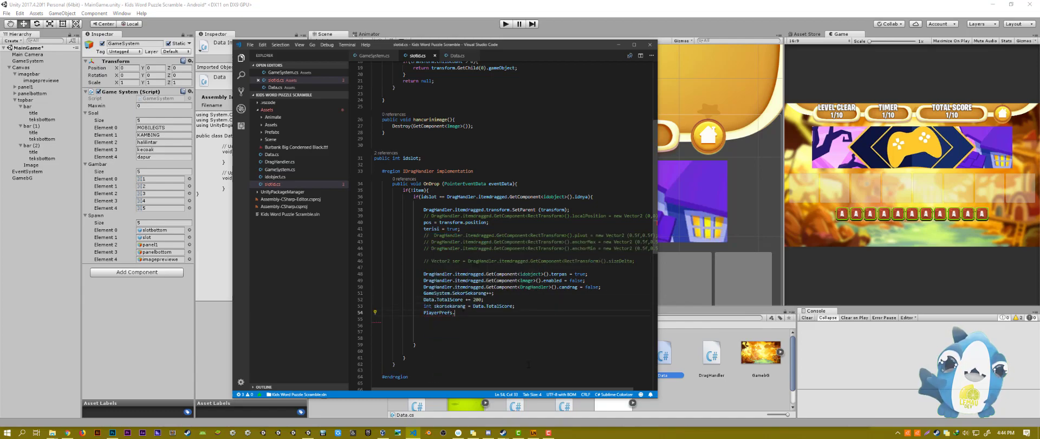
# In GameSystem Start, add the PlayerPrefs score null check with an else branch
pyautogui.click(364, 56)
pyautogui.write('score") == null){')
pyautogui.press('Return')
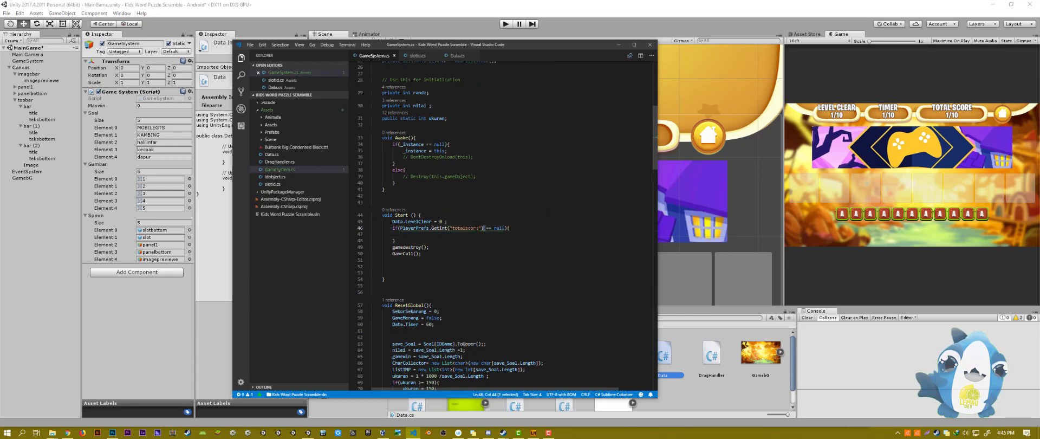
pyautogui.press('Return')
pyautogui.write('else{')
pyautogui.press('Return')
pyautogui.write('Data.TotalScore = PlayerPrefs.GetInt("totalscore") ;')
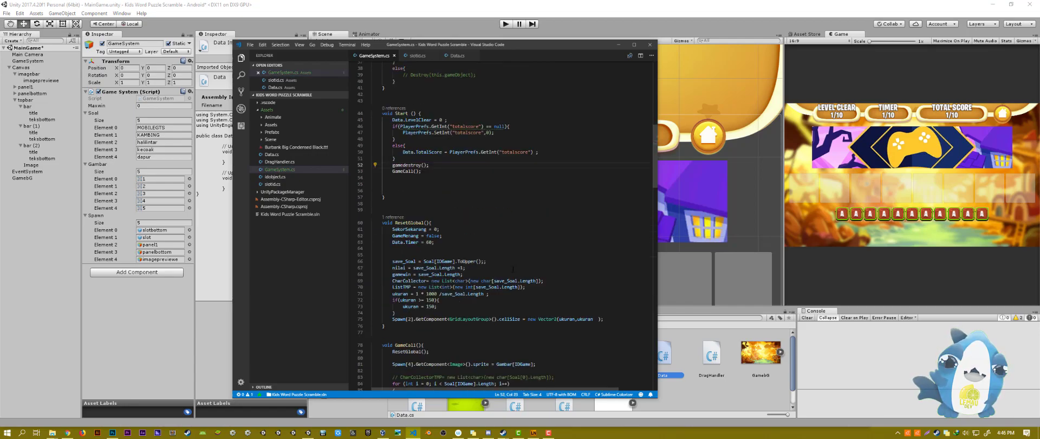
pyautogui.click(36, 119)
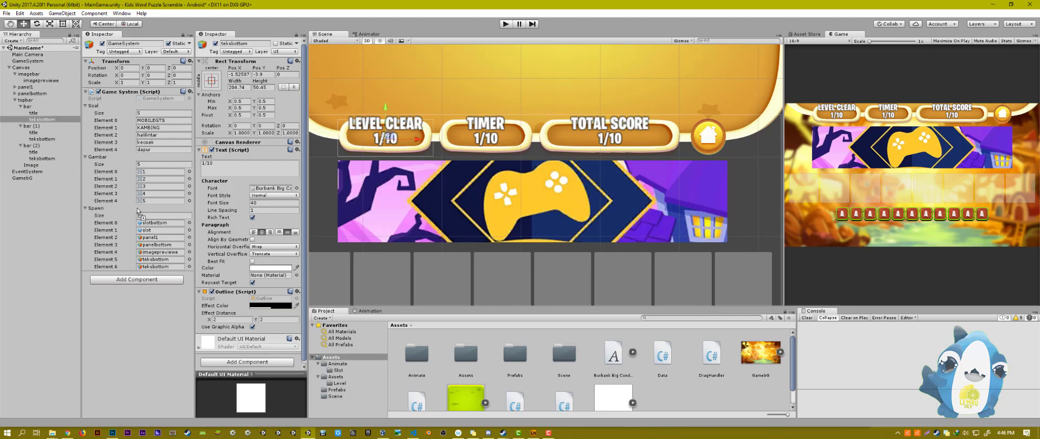
# Assign the three HUD counter texts to the Spawn list and add lines after Update
pyautogui.moveTo(46, 162); pyautogui.dragTo(162, 274)
pyautogui.hotkey('alt', 'Tab')
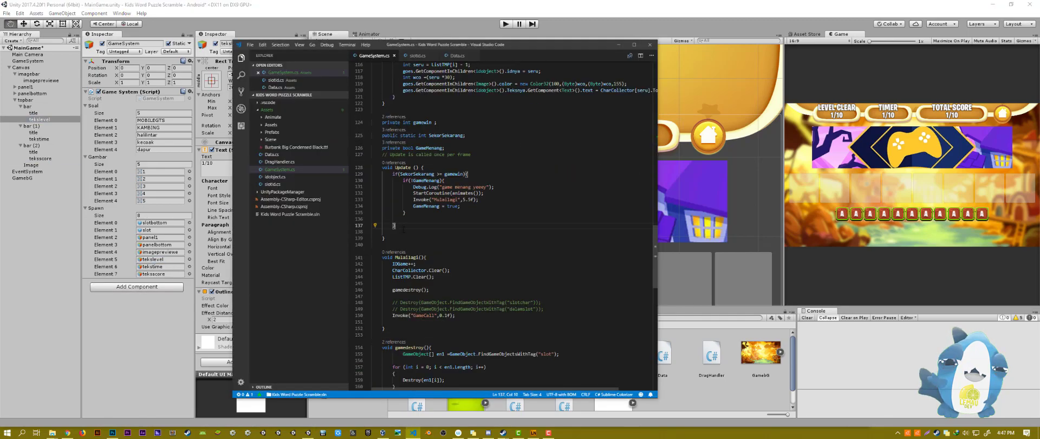
pyautogui.press('Return')
pyautogui.press('Return')
pyautogui.write('Spawn[7].GetComponent<Text>().text = Data.TotalScore.ToString();')
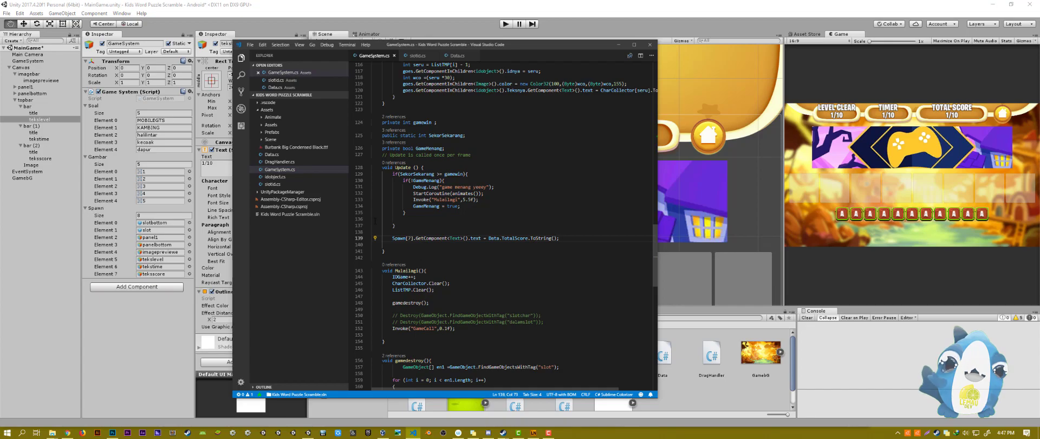
# Open another project's .cs script from File Explorer for reference
pyautogui.hotkey('alt', 'Tab')
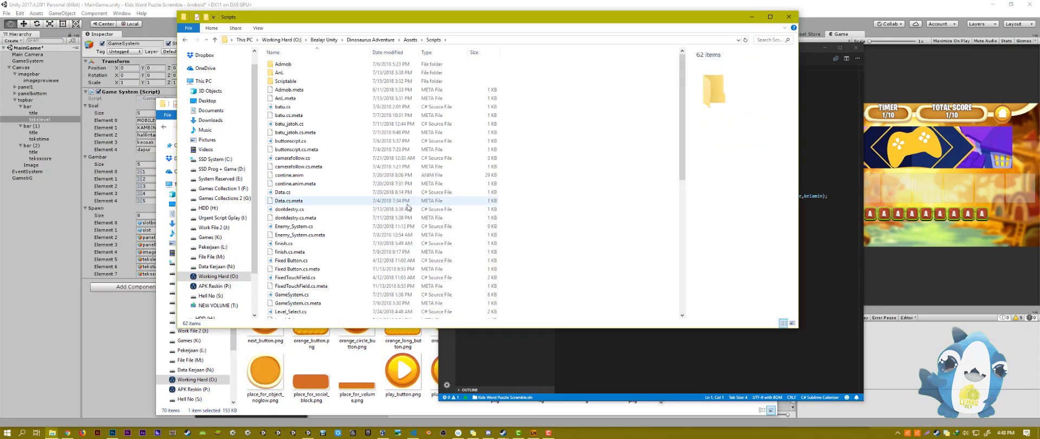
pyautogui.scroll(-10, 408, 207)
pyautogui.doubleClick(289, 109)
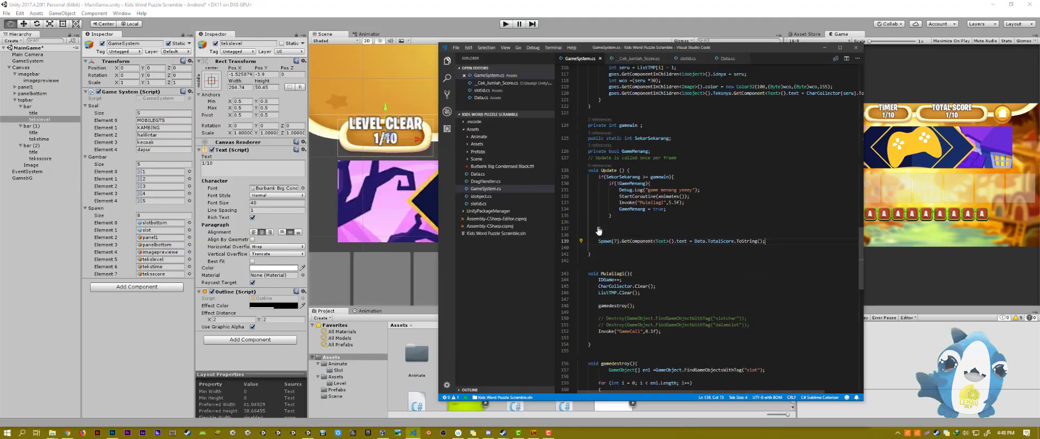
# Add a private float timer field and a Spawn[5] level-clear text assignment in Update
pyautogui.press('Return')
pyautogui.click(659, 135)
pyautogui.press('Return')
pyautogui.write('private float sx;')
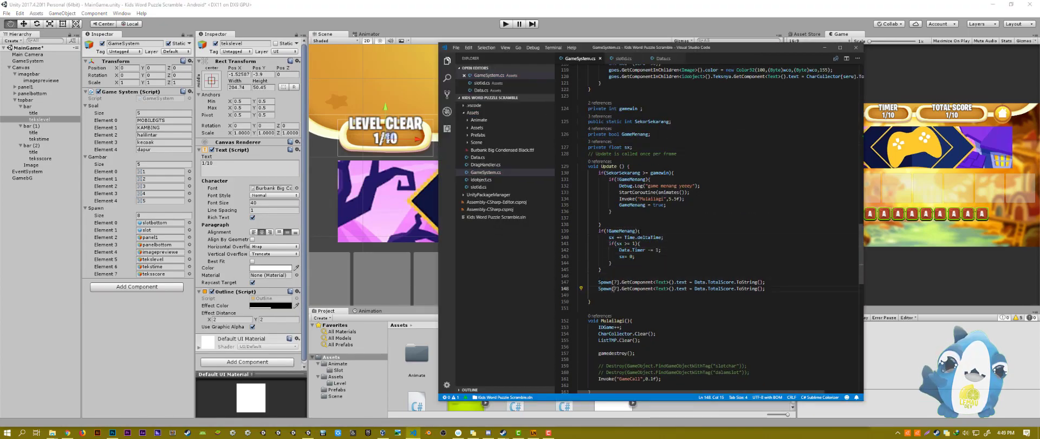
pyautogui.press('End')
pyautogui.press('Return')
pyautogui.write('Spawn[5].GetComponent<Text>().text =')
# Play the game and drop the G tile to complete the word, checking the HUD counters
pyautogui.scroll(3, 706, 294)
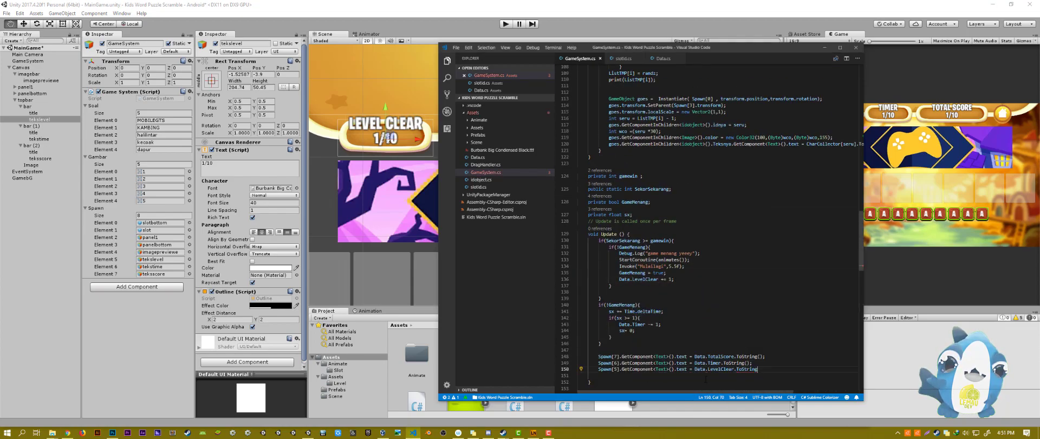
pyautogui.click(505, 24)
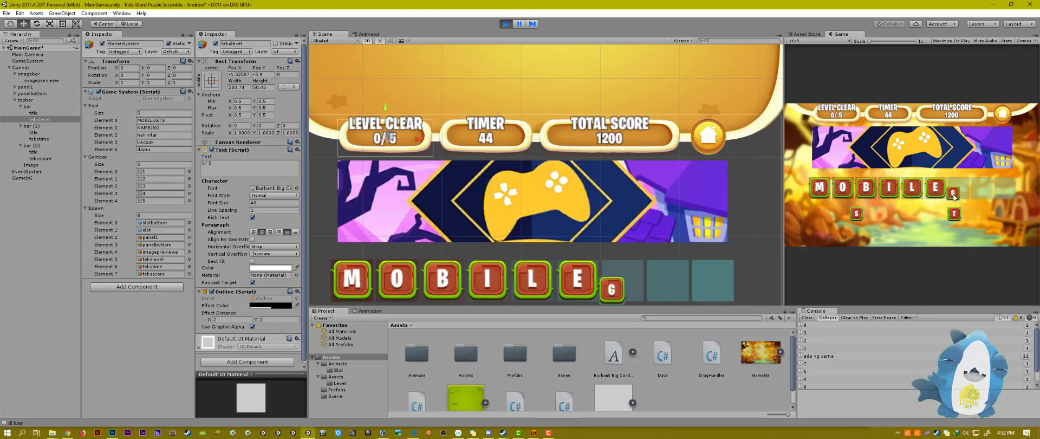
pyautogui.moveTo(955, 198); pyautogui.dragTo(954, 194)
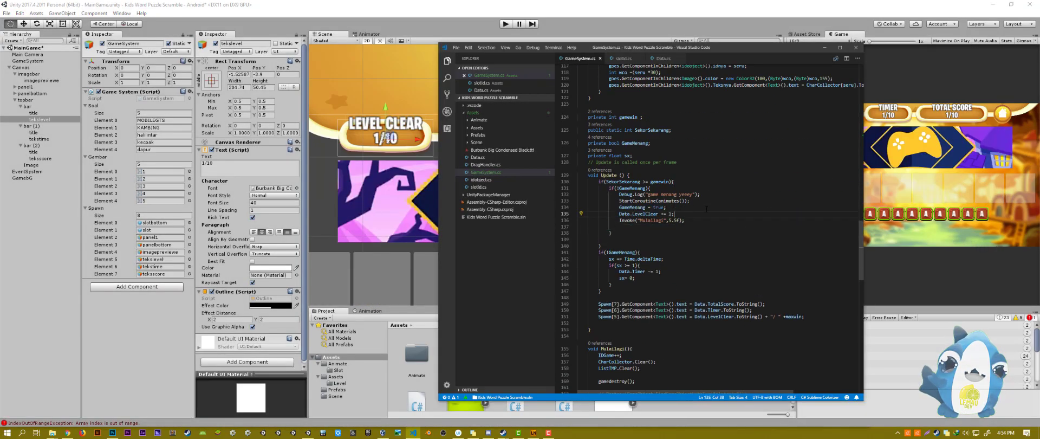
# Wrap the restart routine in an if (Data.LevelClear < maxwin) condition
pyautogui.scroll(-5, 707, 209)
pyautogui.click(674, 288)
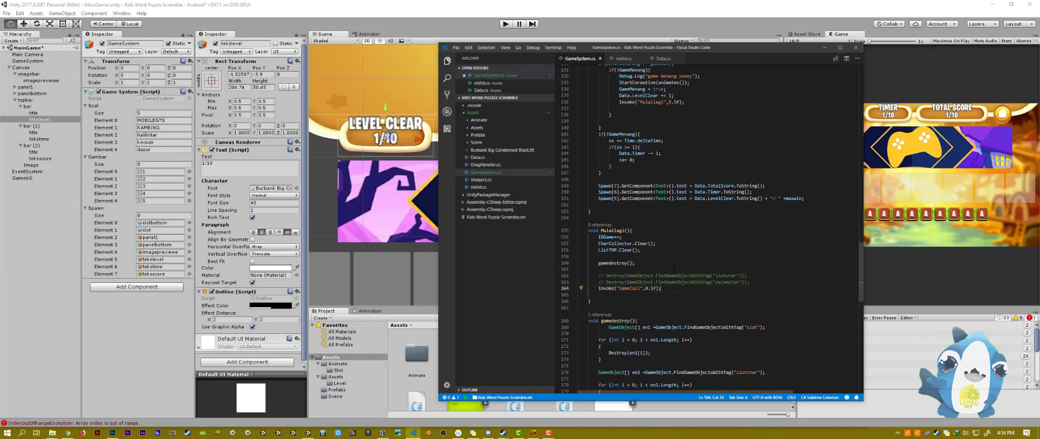
pyautogui.write('if(Data.LevelClear < maxwin ){')
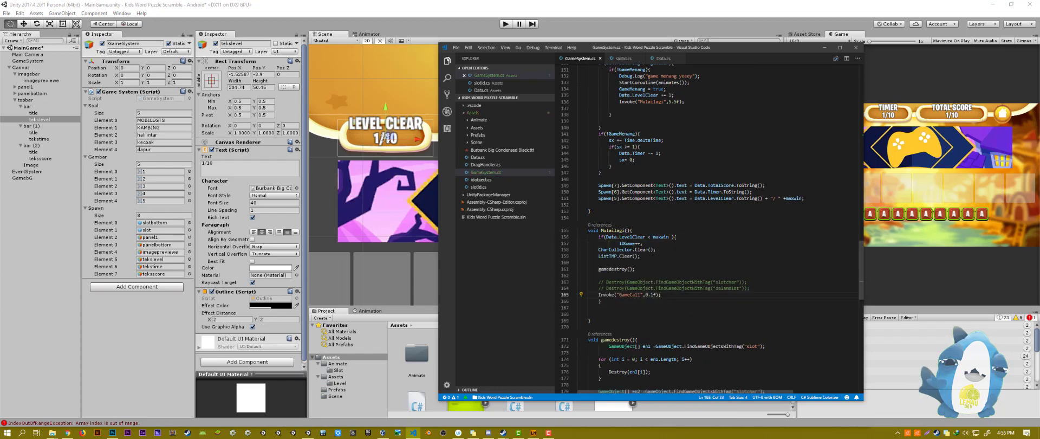
# Paste the level-order list creation line into Start, fix its size, and test-run the game
pyautogui.scroll(15, 714, 181)
pyautogui.scroll(15, 714, 181)
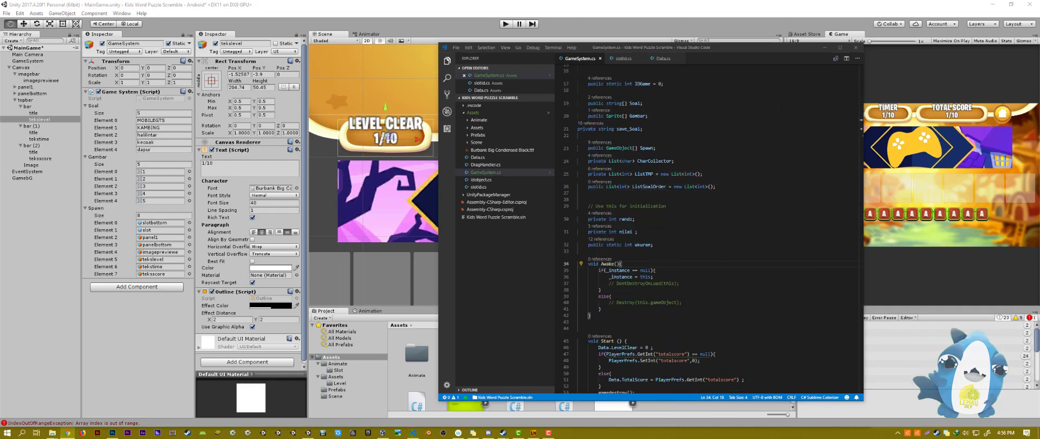
pyautogui.scroll(-5, 736, 193)
pyautogui.click(736, 194)
pyautogui.scroll(-5, 736, 194)
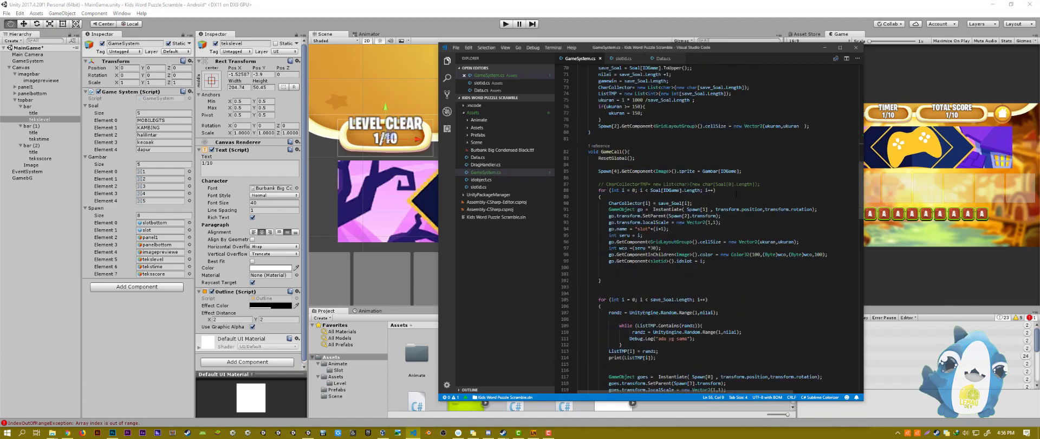
pyautogui.scroll(5, 736, 194)
pyautogui.scroll(3, 687, 190)
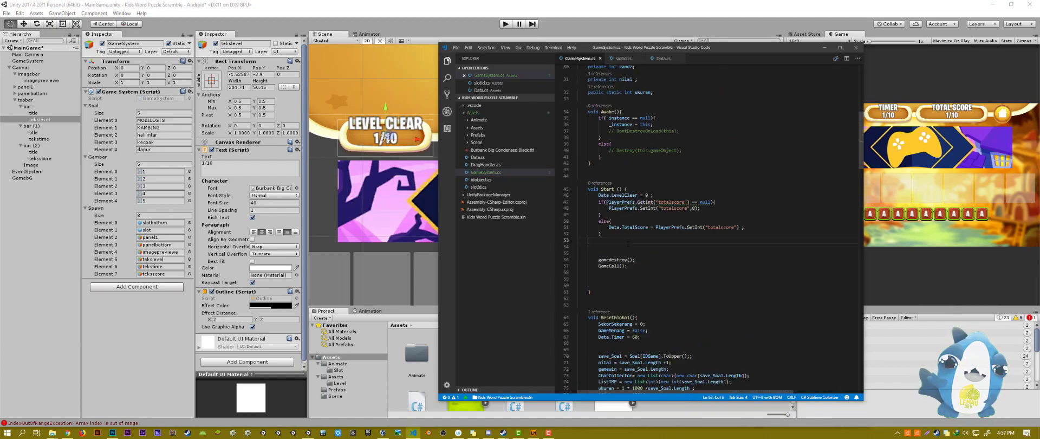
pyautogui.click(687, 190)
pyautogui.write('ListTMP = new List<int>(new int[save_Soal.Length]);')
pyautogui.hotkey('ctrl', 'z')
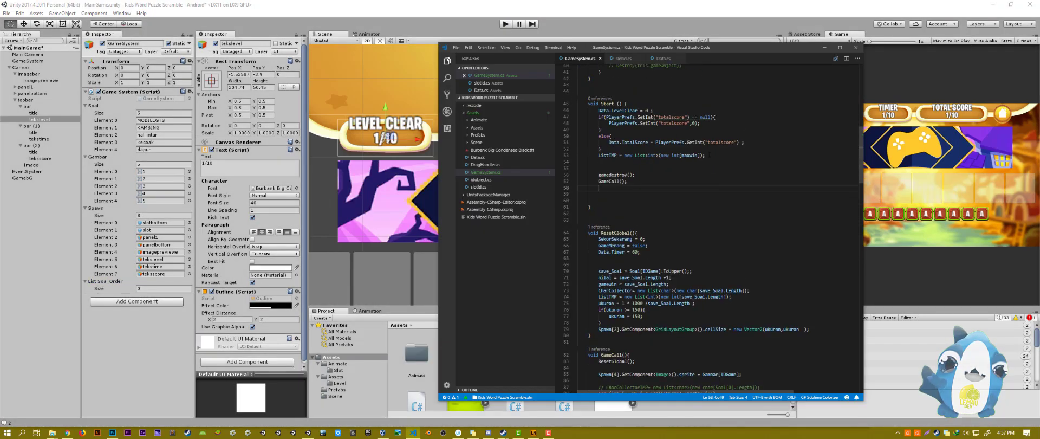
pyautogui.click(505, 25)
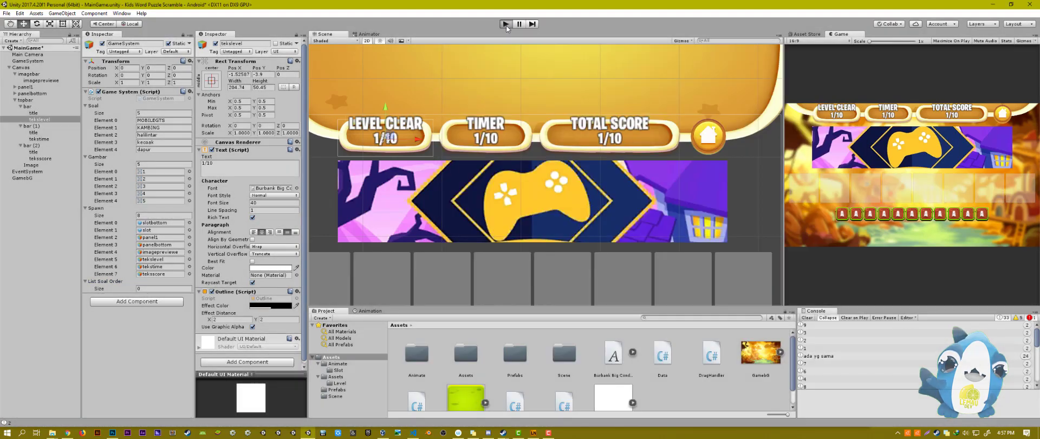
# Replace randz with takesoal in the random level-pick code
pyautogui.hotkey('alt', 'Tab')
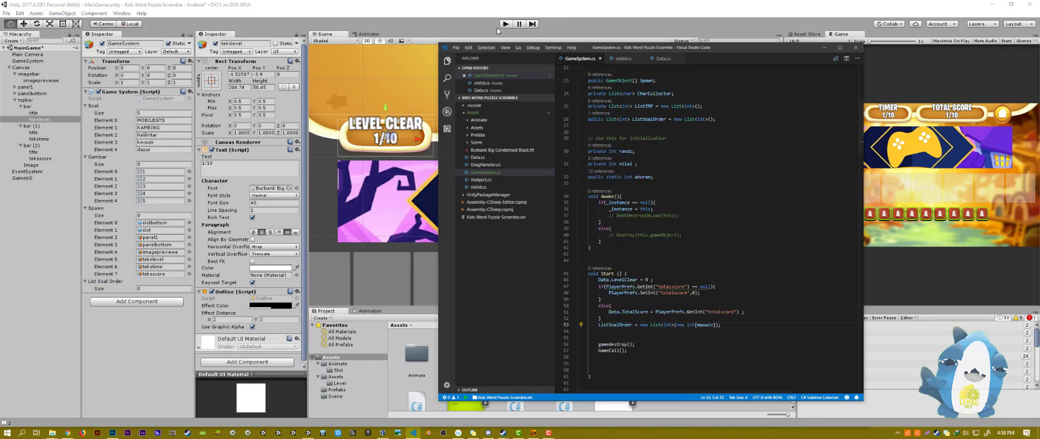
pyautogui.scroll(-3, 658, 215)
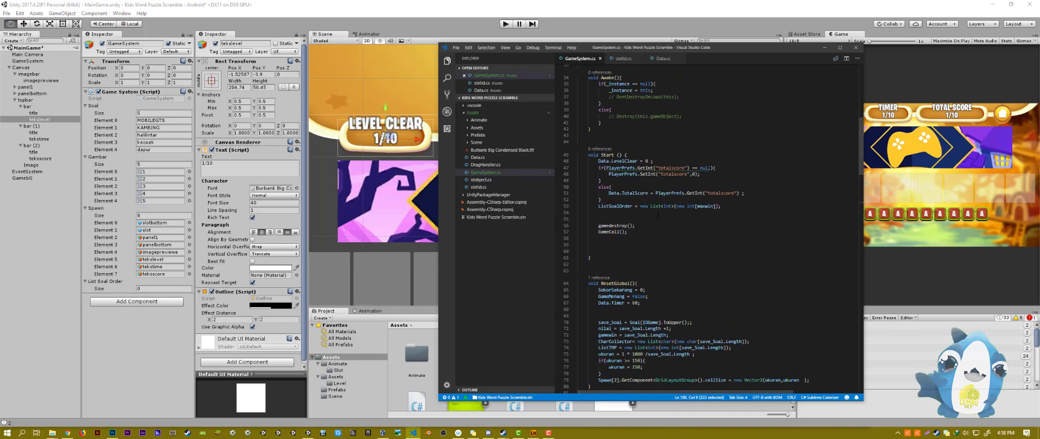
pyautogui.write('akesoal;')
pyautogui.doubleClick(637, 257)
pyautogui.write('ta')
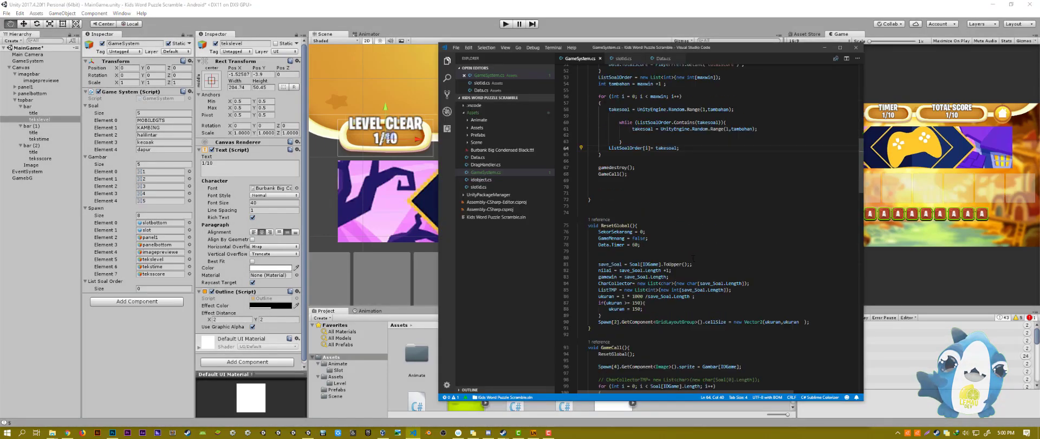
# Declare an extra int count variable near the reset routine
pyautogui.scroll(-4, 661, 243)
pyautogui.click(661, 242)
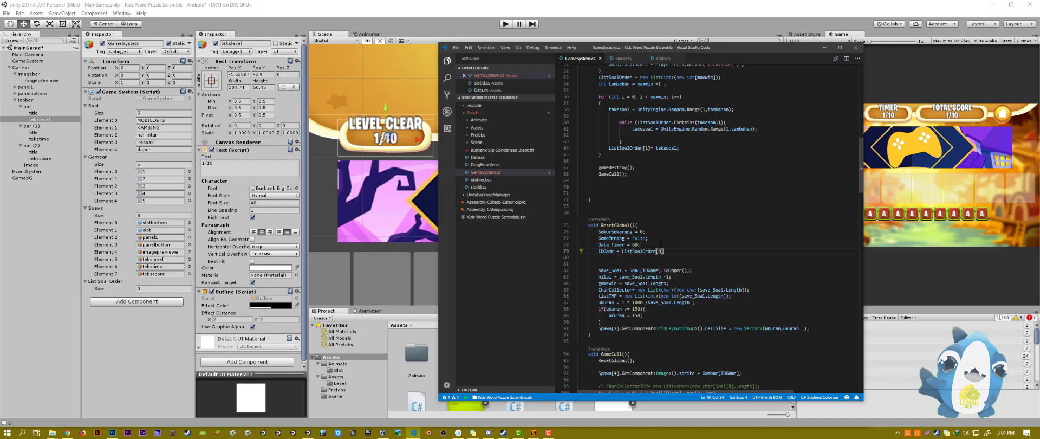
pyautogui.scroll(2, 674, 248)
pyautogui.click(628, 239)
pyautogui.write(';')
pyautogui.press('Return')
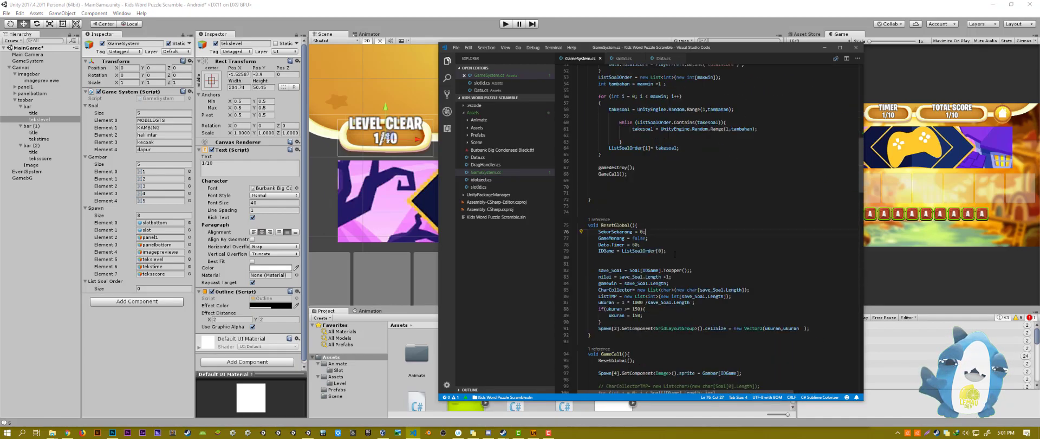
pyautogui.write('int')
# Adjust the lower game logic and test by dropping the R tile to complete HALILINTAR
pyautogui.scroll(-6, 628, 240)
pyautogui.scroll(-6, 627, 241)
pyautogui.scroll(-6, 628, 241)
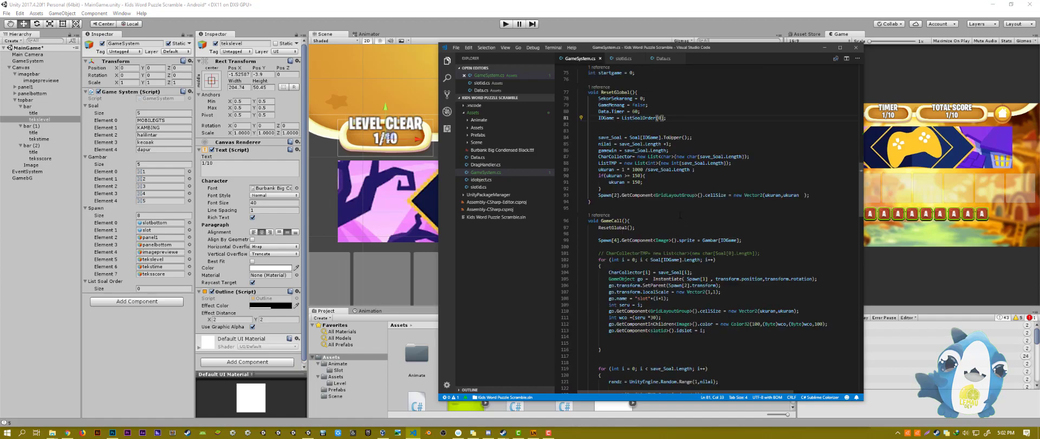
pyautogui.scroll(-6, 623, 233)
pyautogui.click(609, 216)
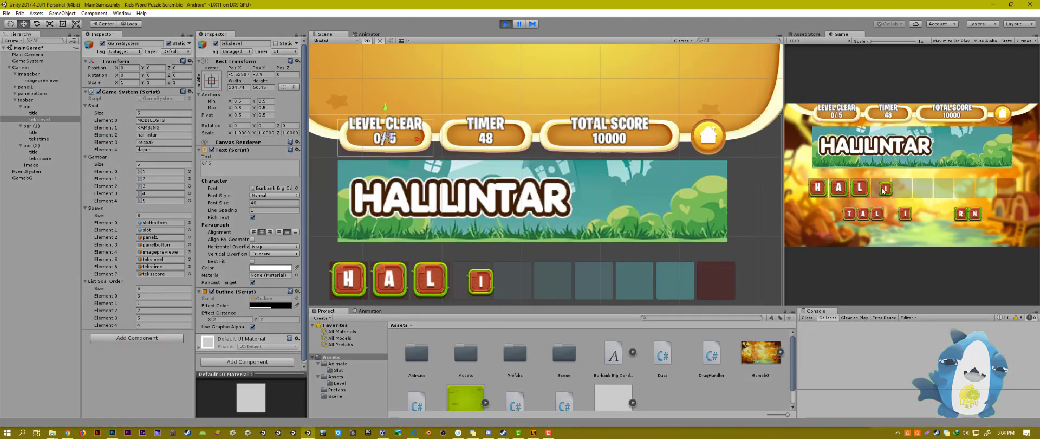
pyautogui.moveTo(991, 205); pyautogui.dragTo(1006, 187)
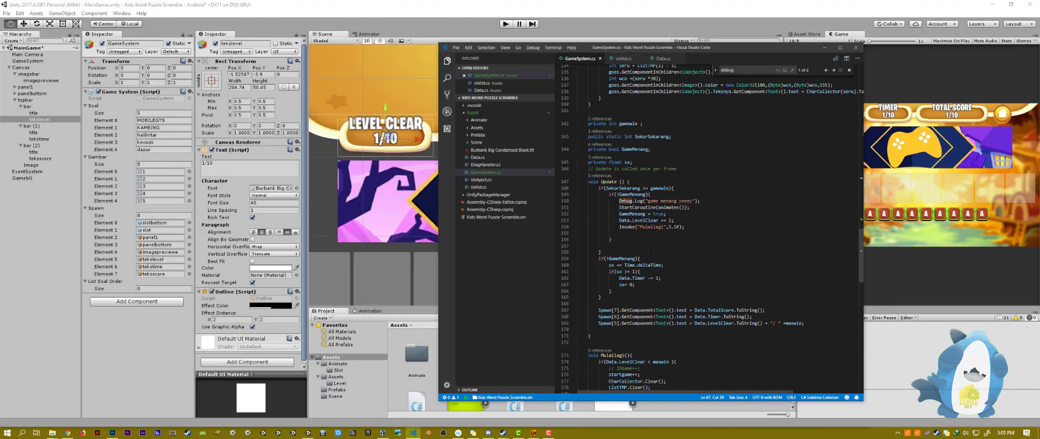
# Stop the running game test and go back to the GameSystem code to edit it
pyautogui.scroll(-5, 651, 249)
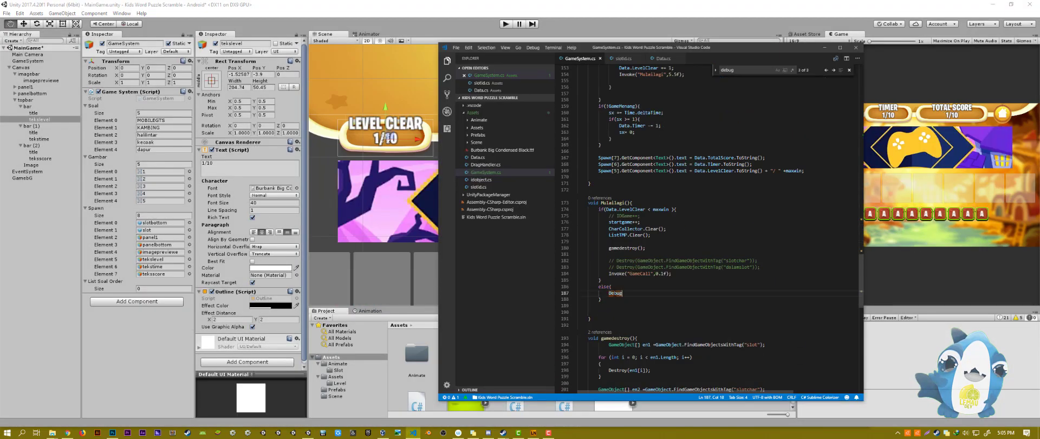
pyautogui.click(505, 30)
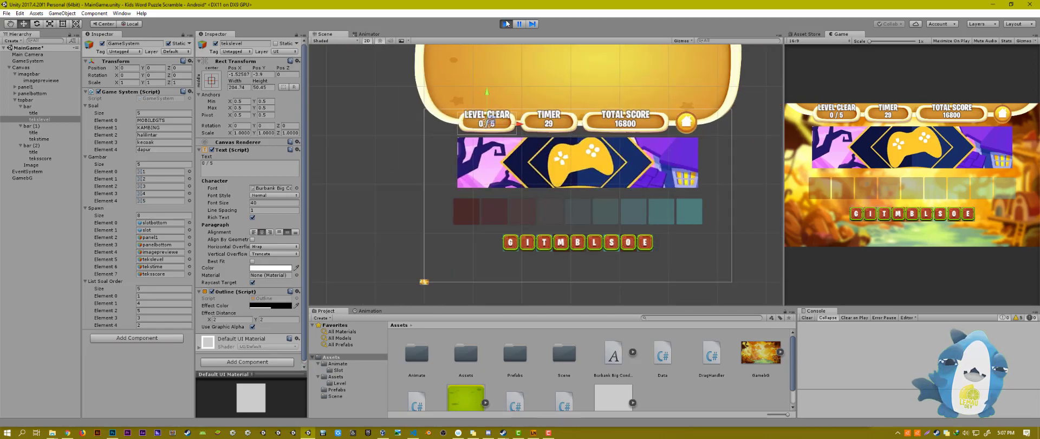
pyautogui.click(507, 24)
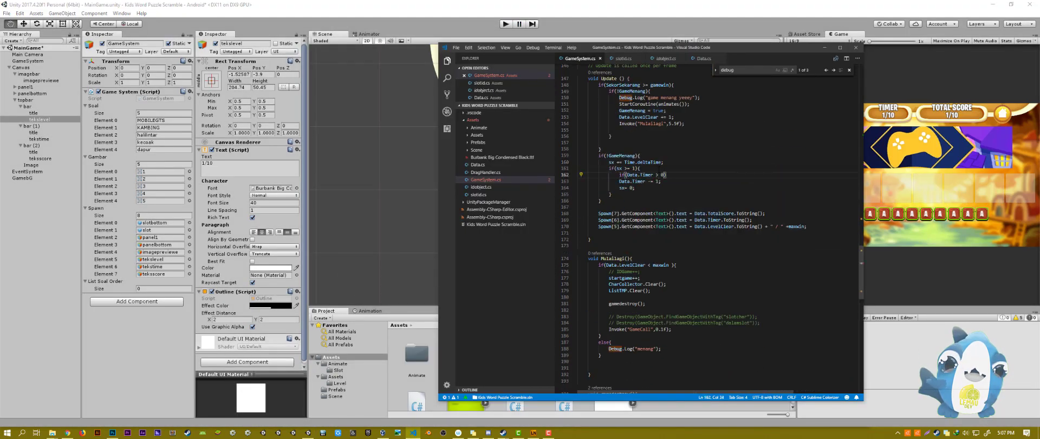
pyautogui.write('game')
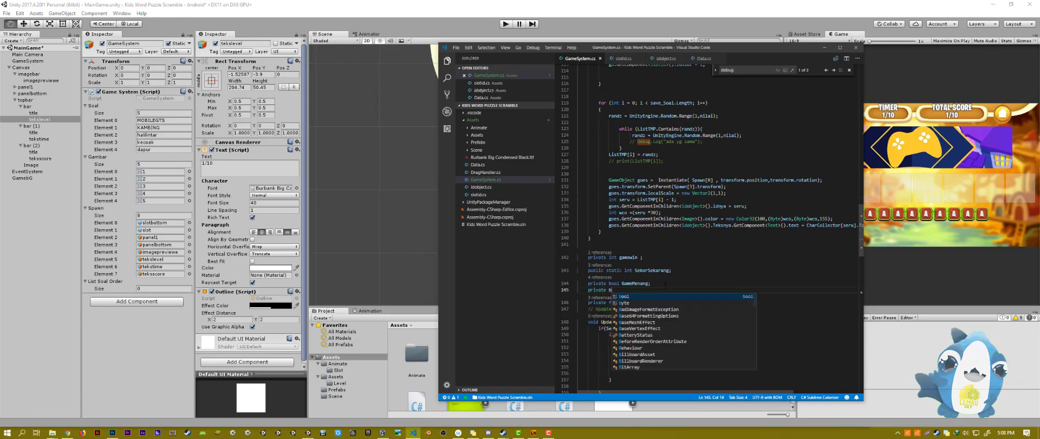
pyautogui.scroll(20, 665, 284)
pyautogui.hotkey('ctrl', 'z')
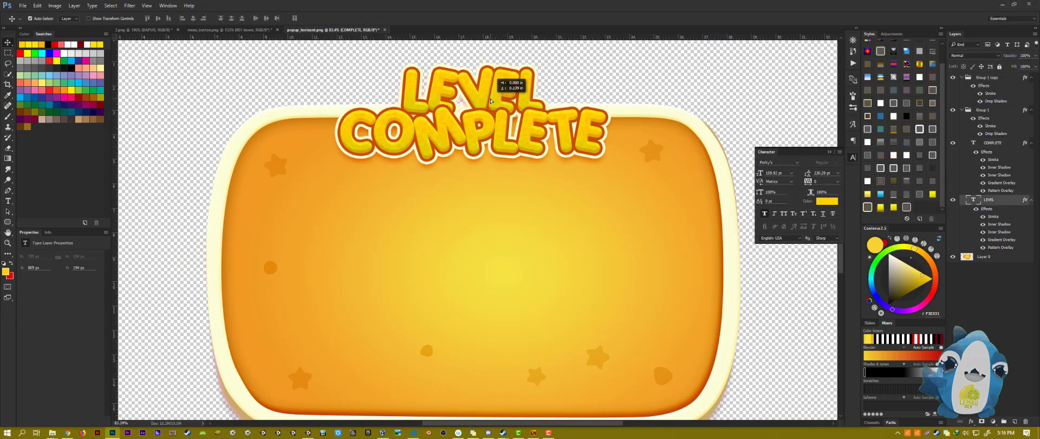
# Confirm saving the LEVEL COMPLETE popup graphic as a PNG image
pyautogui.press('Return')
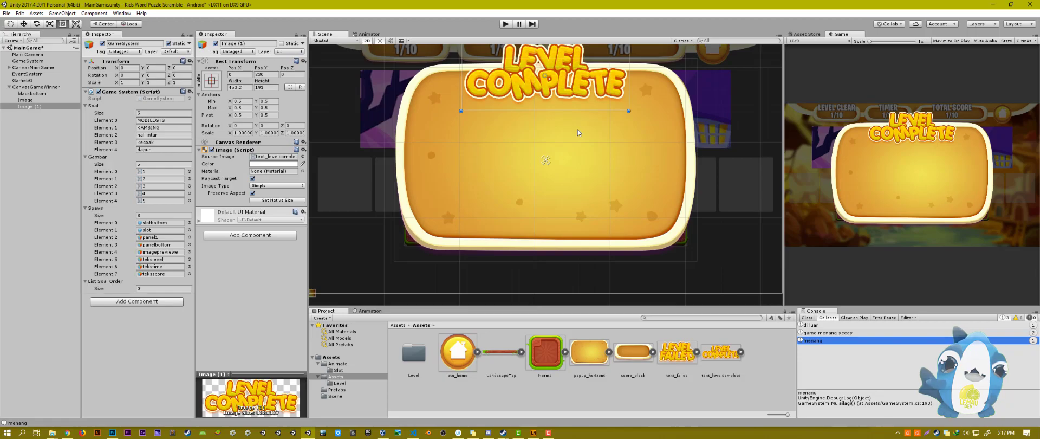
# Rename the popup image object and nudge the YOUR SCORE text slightly upward
pyautogui.scroll(2, 578, 129)
pyautogui.click(38, 107)
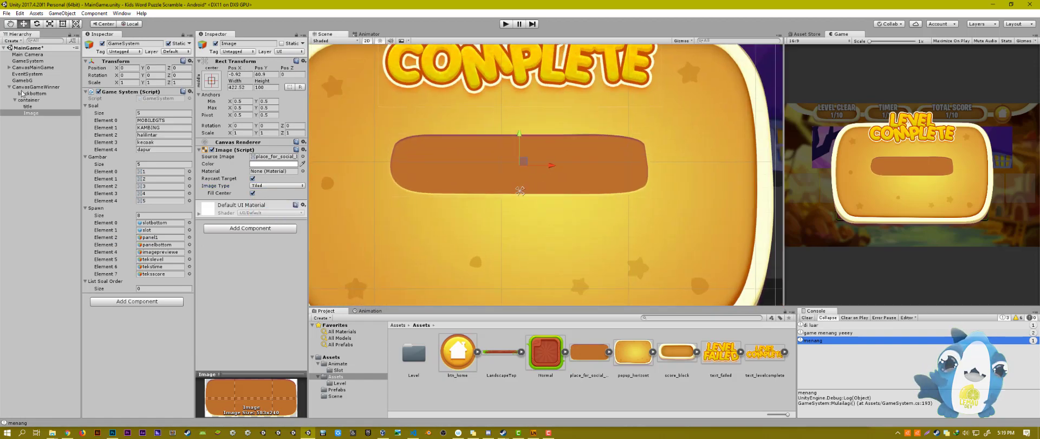
pyautogui.press('w')
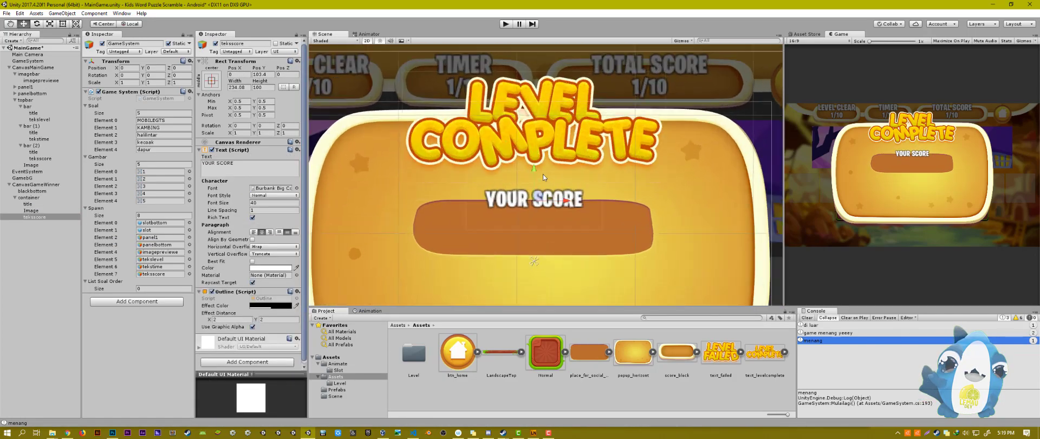
pyautogui.moveTo(543, 174); pyautogui.dragTo(533, 168)
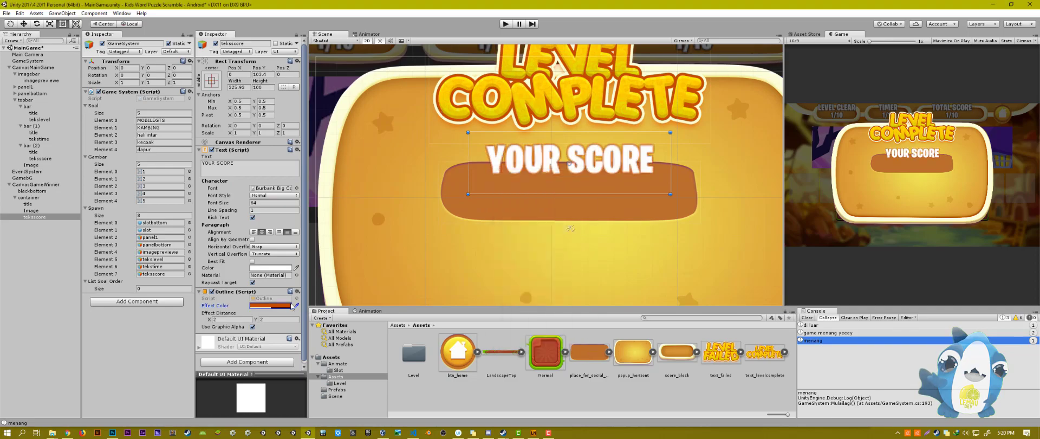
pyautogui.scroll(-2, 542, 190)
# Rename the next button to BTN_NEXT and make the score text auto-fit its box
pyautogui.hotkey('alt', 'Tab')
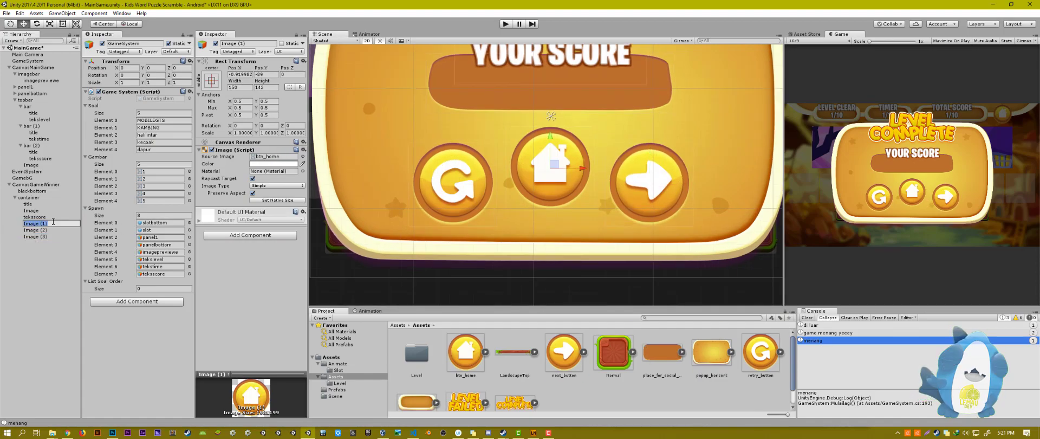
pyautogui.write('BTN_NEXT')
pyautogui.press('Return')
pyautogui.scroll(-5, 580, 198)
pyautogui.scroll(5, 581, 198)
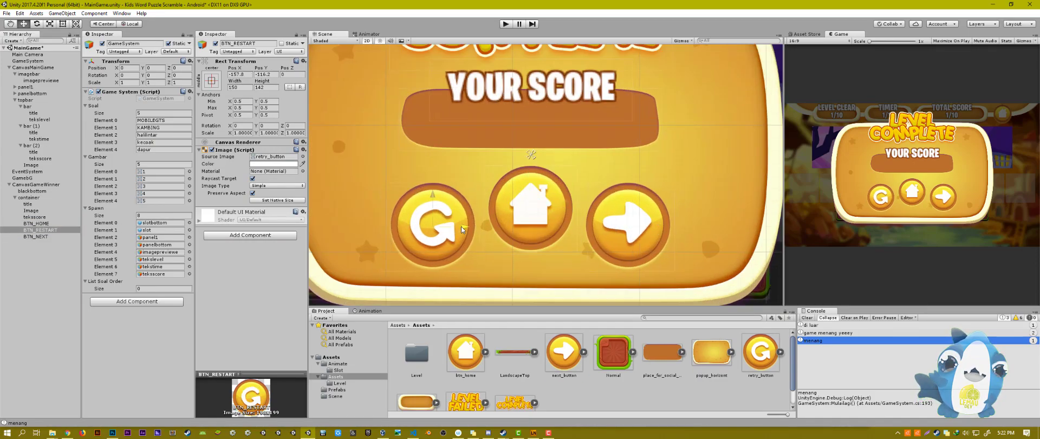
pyautogui.scroll(-4, 574, 184)
pyautogui.scroll(2, 572, 178)
pyautogui.scroll(-2, 570, 172)
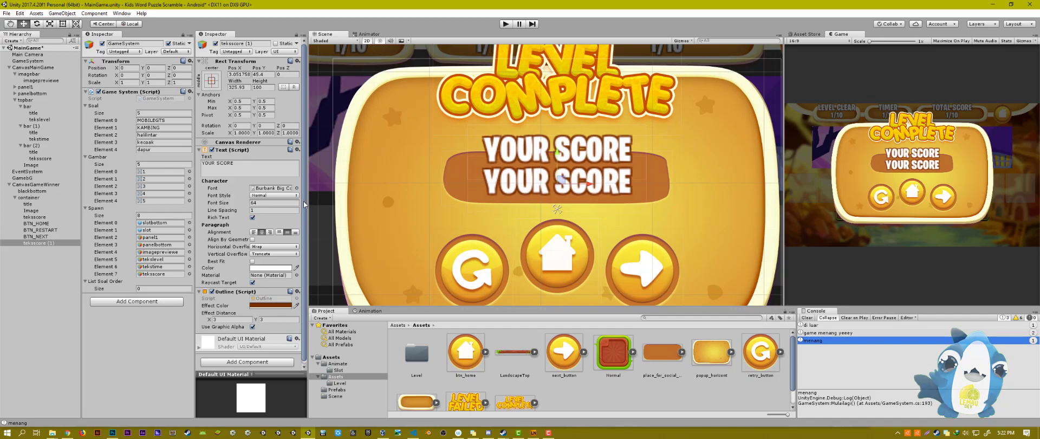
pyautogui.click(252, 262)
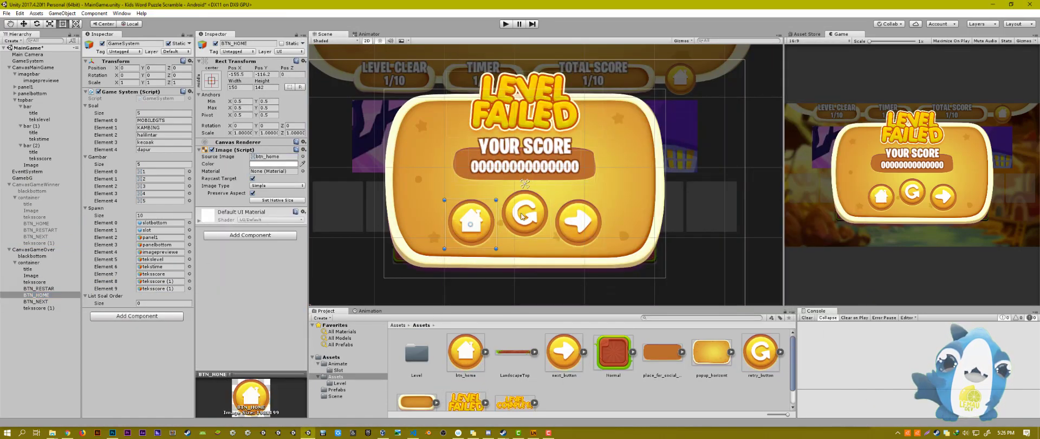
# Import share_button.png from the asset folder into the Project window
pyautogui.hotkey('alt', 'Tab')
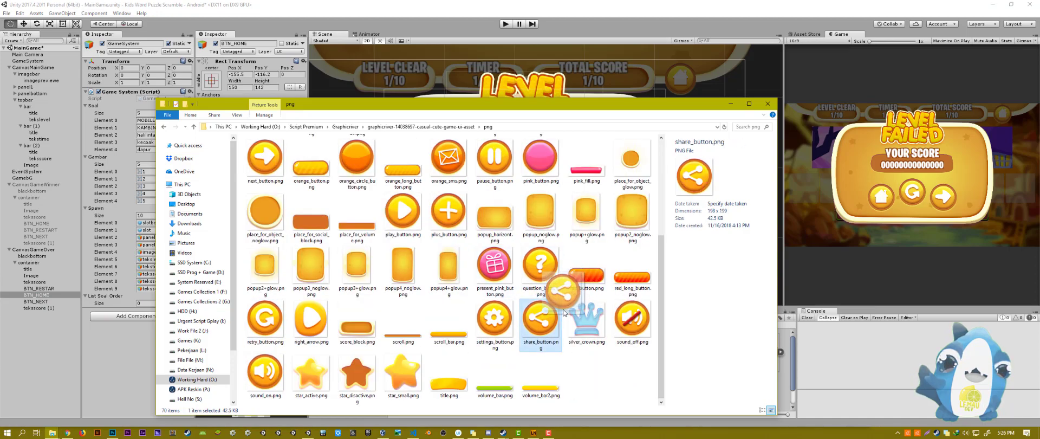
pyautogui.moveTo(564, 313); pyautogui.dragTo(468, 382)
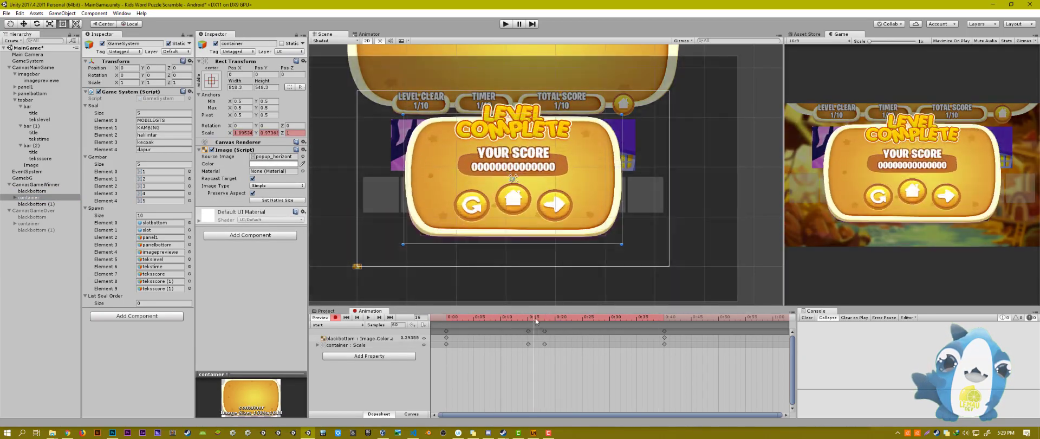
# Retime the container scale keys, adding 1.1 at frame 16 and 0.95 at frame 13, then preview
pyautogui.moveTo(524, 327); pyautogui.dragTo(577, 331)
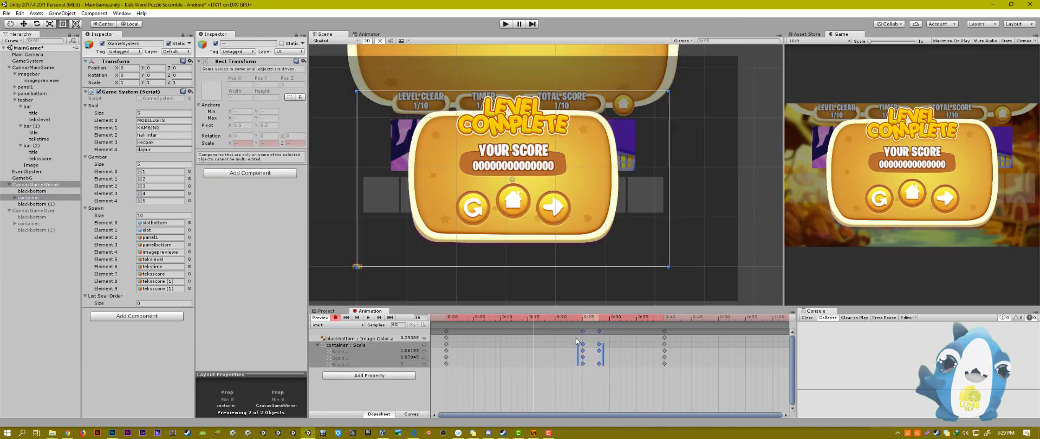
pyautogui.click(544, 317)
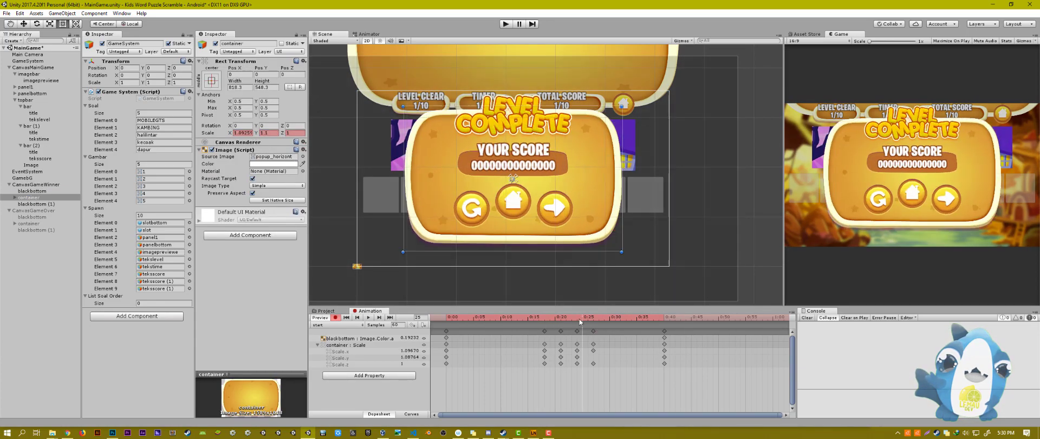
pyautogui.click(531, 319)
pyautogui.click(534, 317)
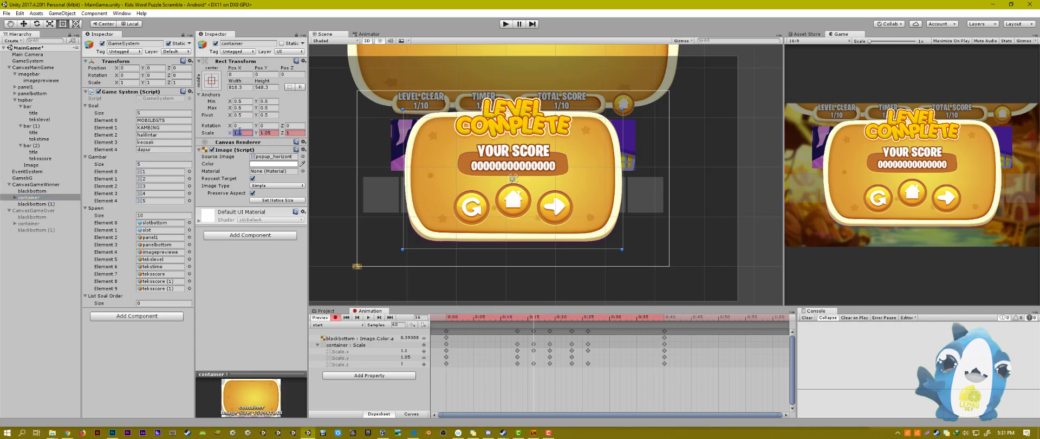
pyautogui.click(518, 317)
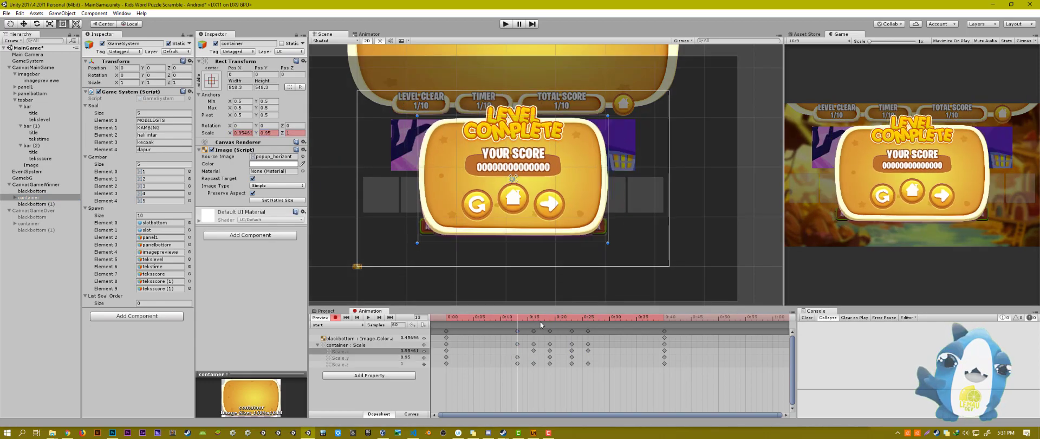
pyautogui.click(368, 318)
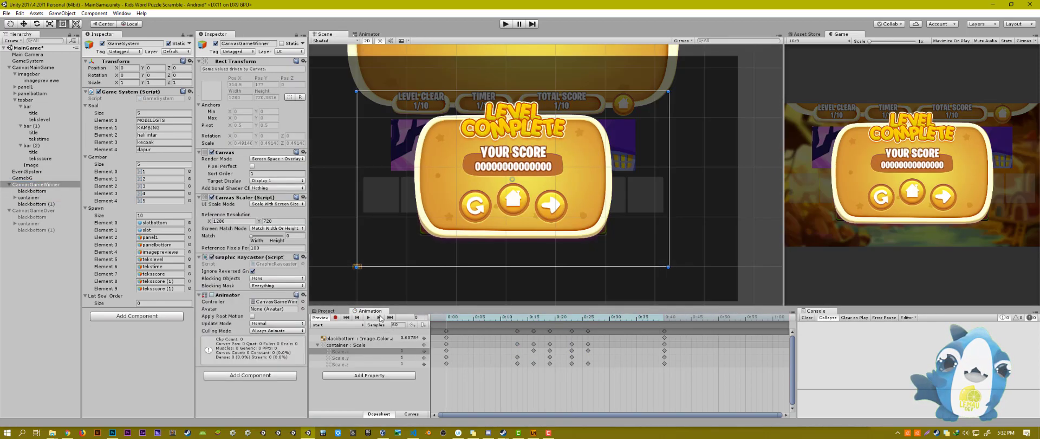
# Adjust the start state's playback speed in the Animator and bring up the end clip
pyautogui.click(369, 34)
pyautogui.click(524, 148)
pyautogui.click(277, 68)
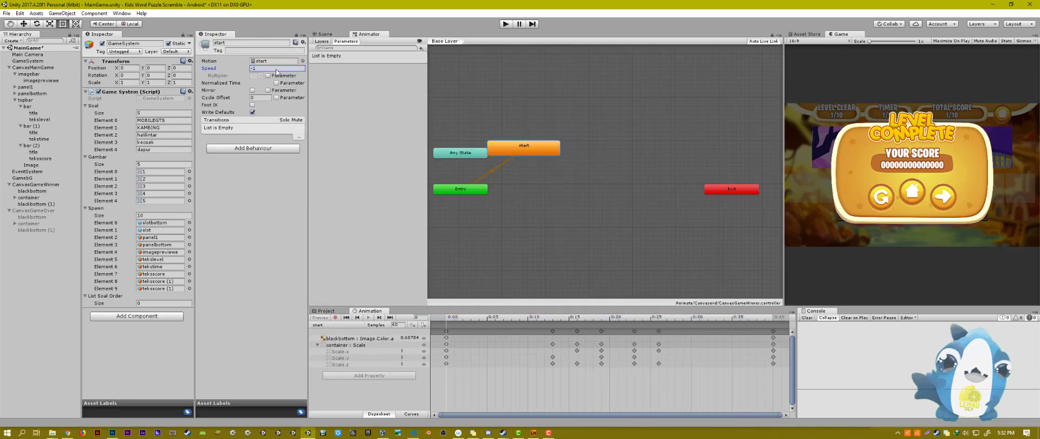
pyautogui.click(325, 34)
pyautogui.click(632, 232)
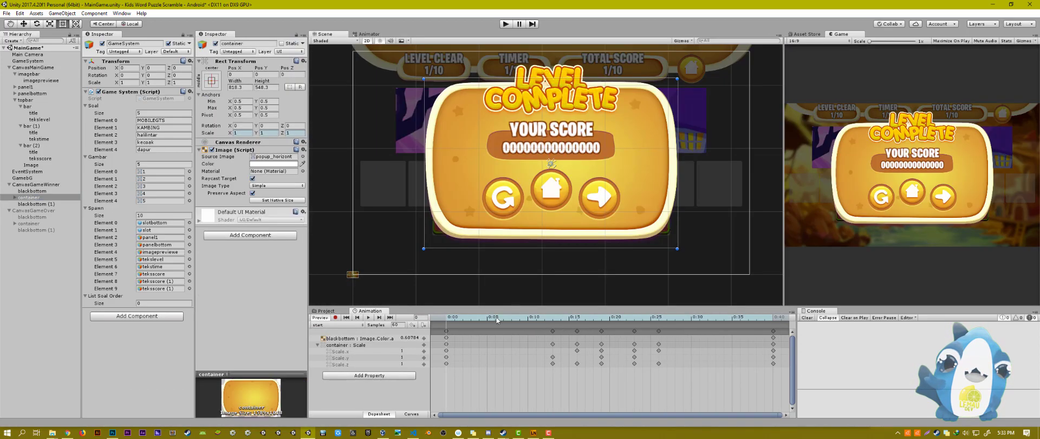
pyautogui.hotkey('alt', 'Tab')
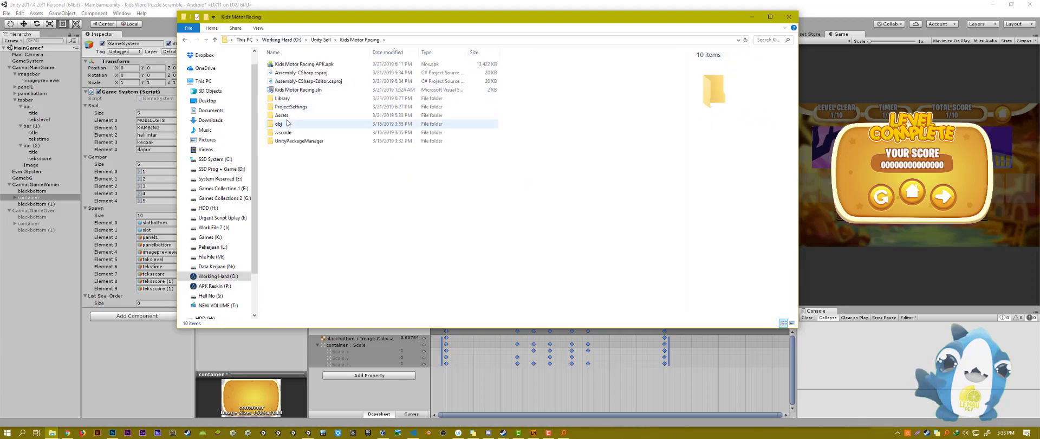
# Add an animation event to the end clip and move the blackbottom (1) key to about 0:59
pyautogui.hotkey('alt', 'Tab')
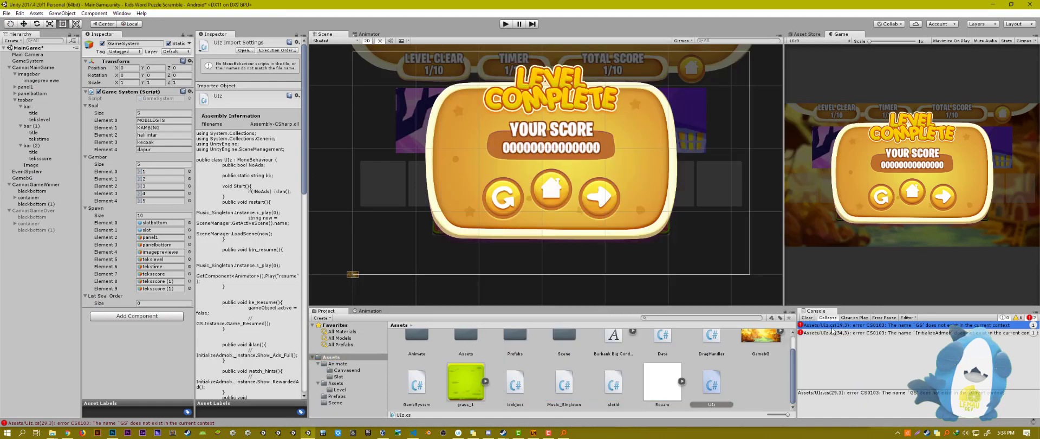
pyautogui.click(32, 87)
pyautogui.click(371, 311)
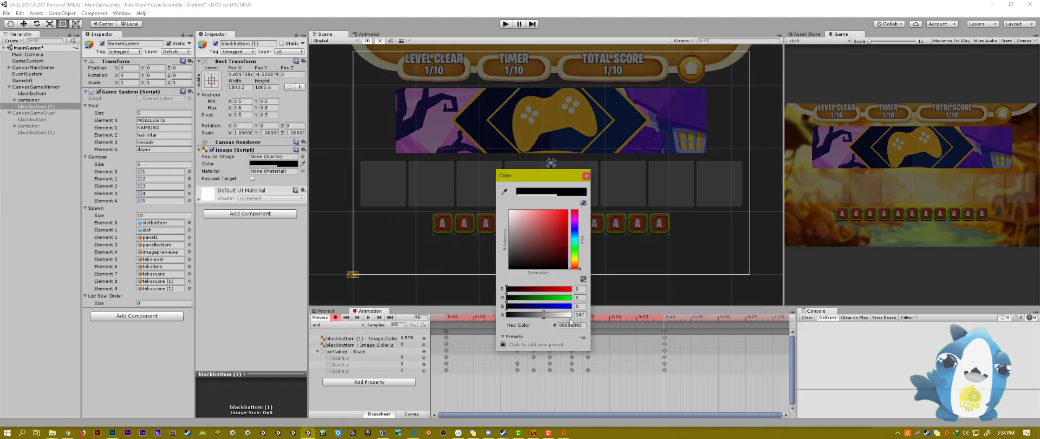
pyautogui.click(271, 61)
pyautogui.press('Escape')
pyautogui.click(467, 319)
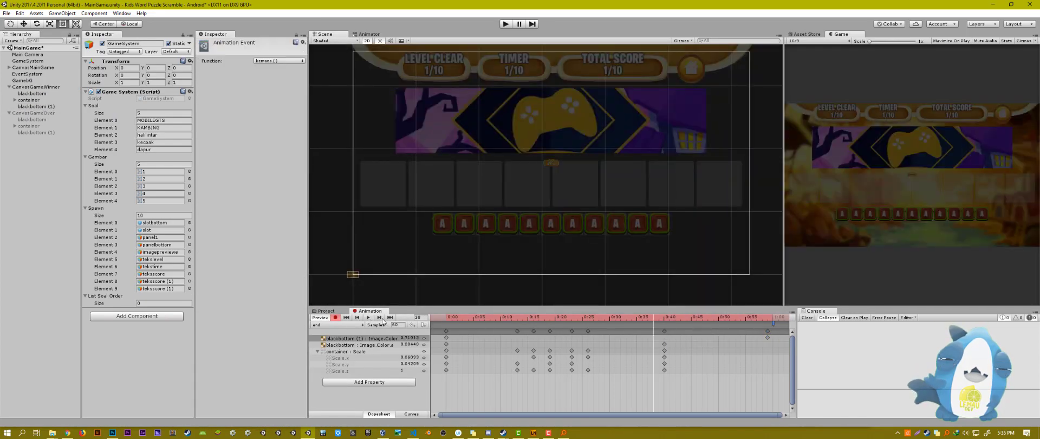
pyautogui.moveTo(665, 337); pyautogui.dragTo(768, 337)
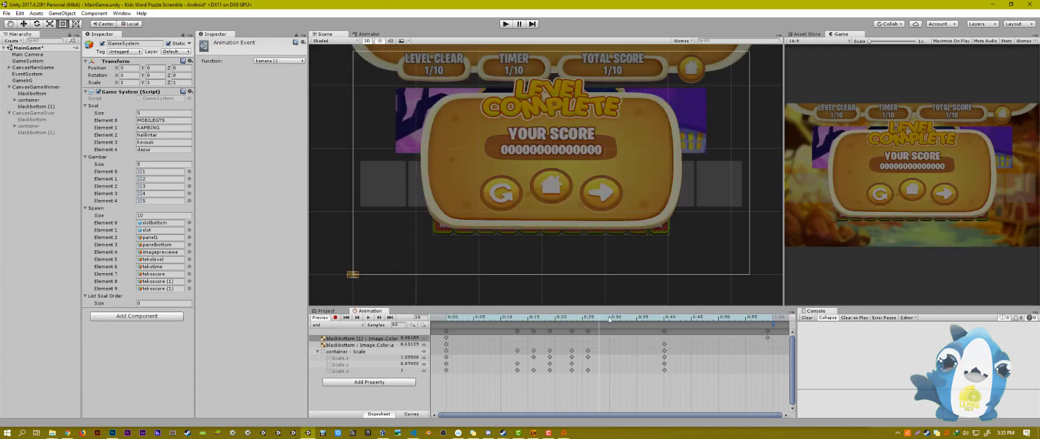
# Add CanvasGameWinner to the Game System's Spawn list
pyautogui.click(369, 33)
pyautogui.moveTo(36, 87); pyautogui.dragTo(157, 215)
pyautogui.hotkey('alt', 'Tab')
pyautogui.scroll(-2, 654, 328)
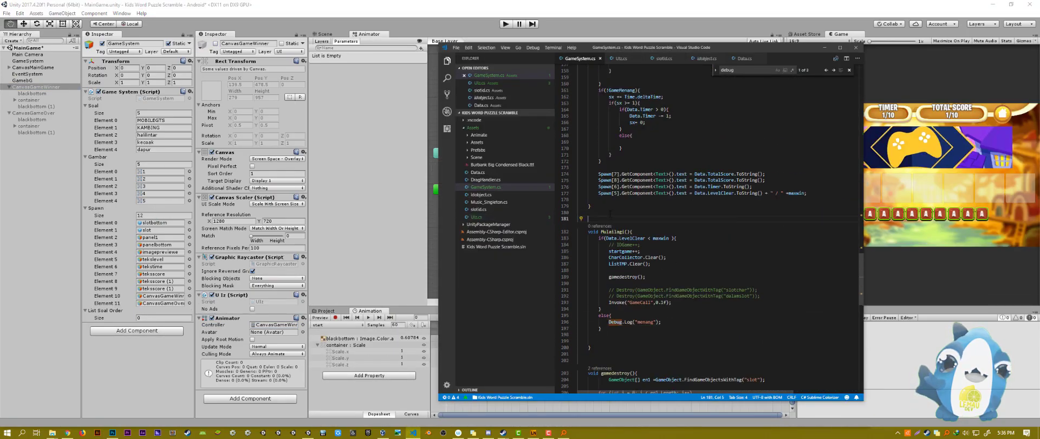
# Undo the recent code edits back to the earlier else branch and play-test the popup
pyautogui.hotkey('ctrl', 'z')
pyautogui.hotkey('ctrl', 'z')
pyautogui.hotkey('ctrl', 'z')
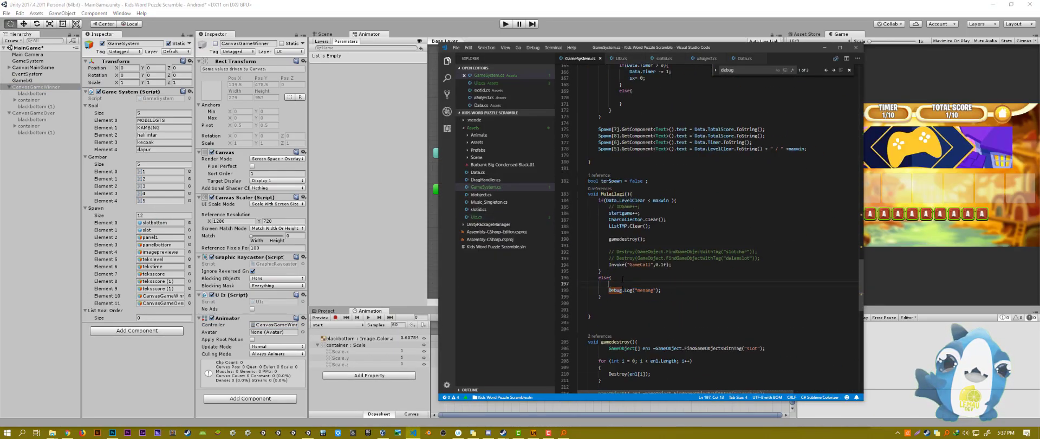
pyautogui.hotkey('ctrl', 'z')
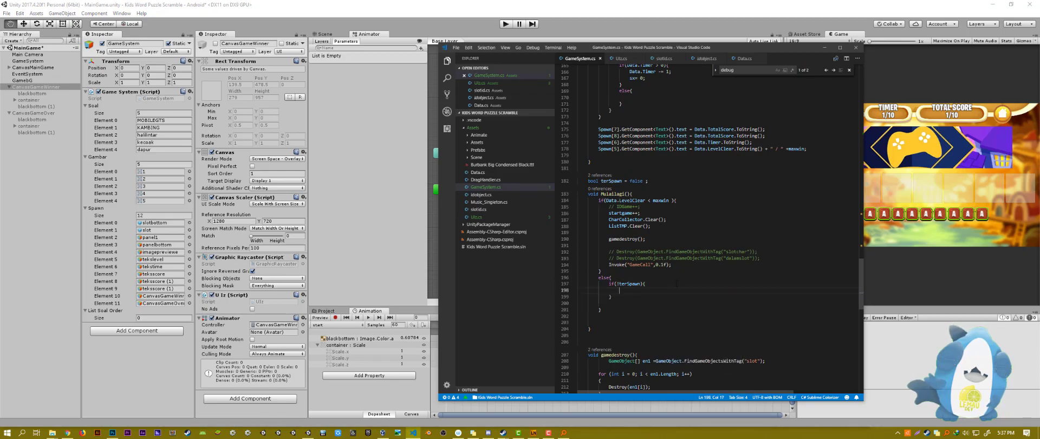
pyautogui.hotkey('ctrl', 'z')
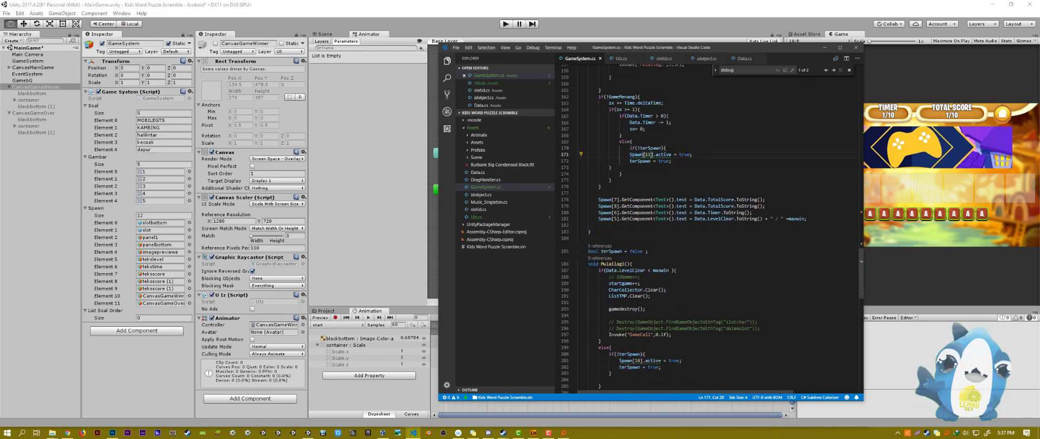
pyautogui.click(915, 222)
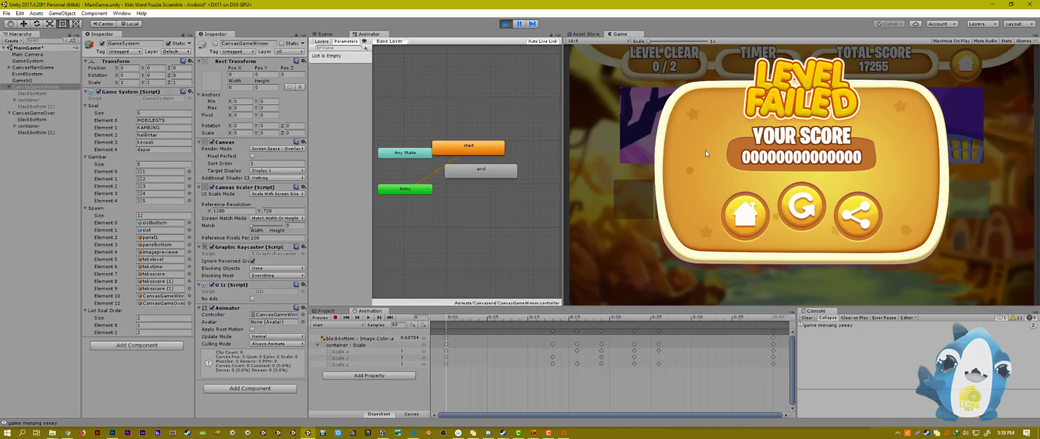
pyautogui.hotkey('ctrl', 'p')
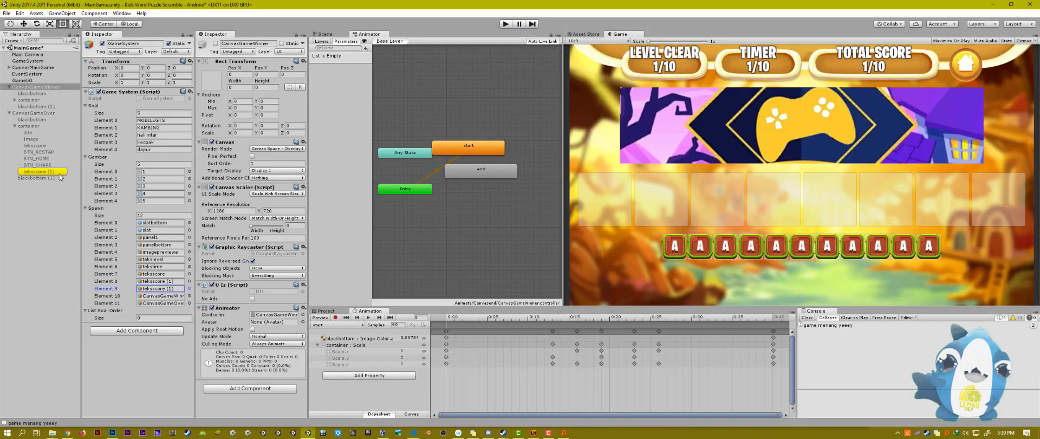
pyautogui.click(53, 146)
pyautogui.hotkey('alt', 'Tab')
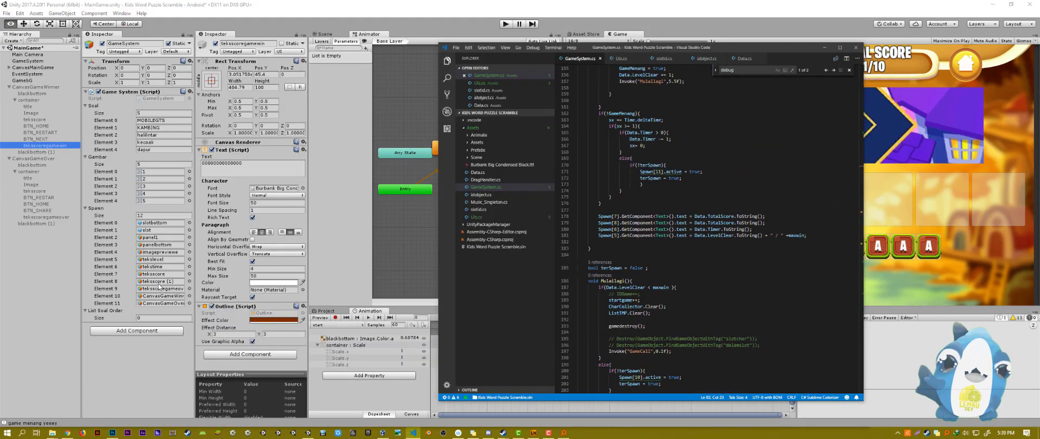